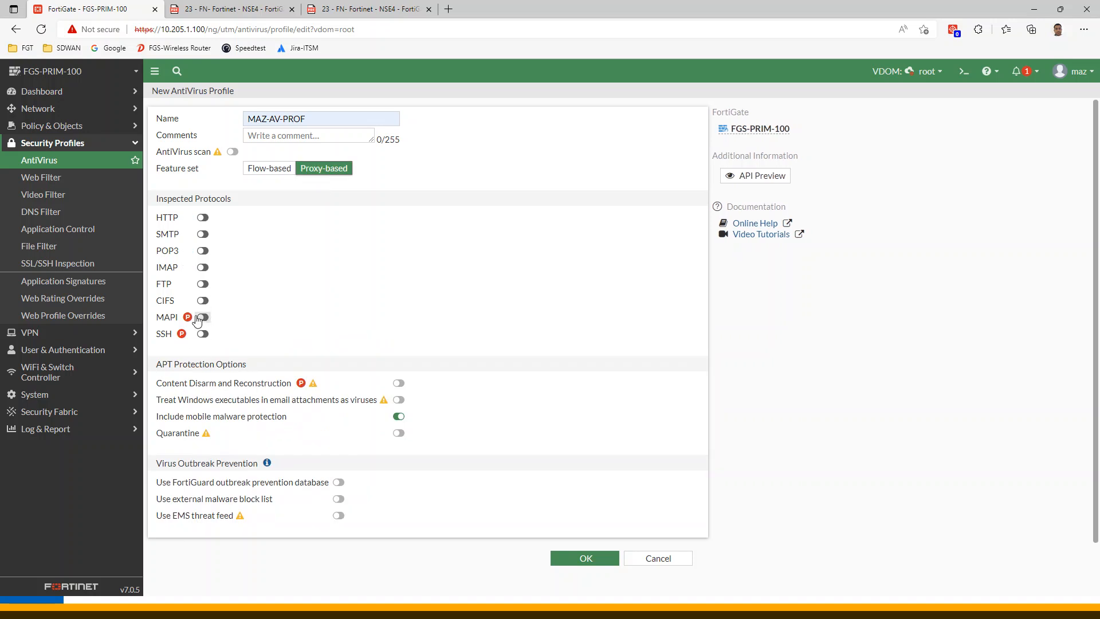
Step: Compare the protocols and options offered by the Flow-based and Proxy-based feature sets, returning to Proxy-based
{"action": "mouse_move", "coordinate": [189, 319]}
{"action": "left_click", "coordinate": [281, 169]}
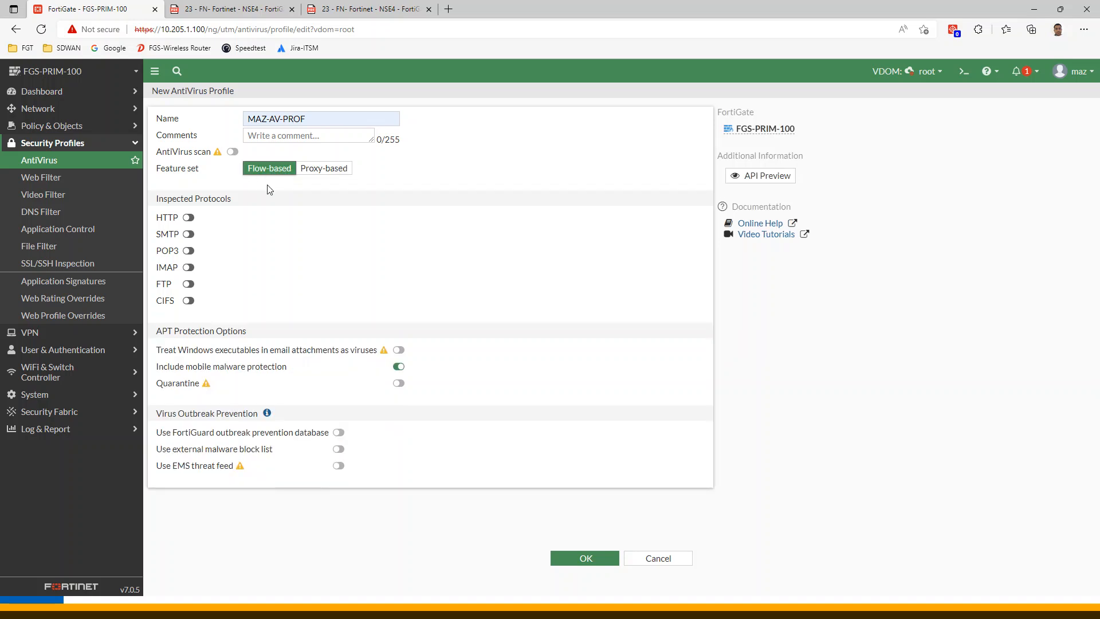
{"action": "left_click", "coordinate": [315, 172]}
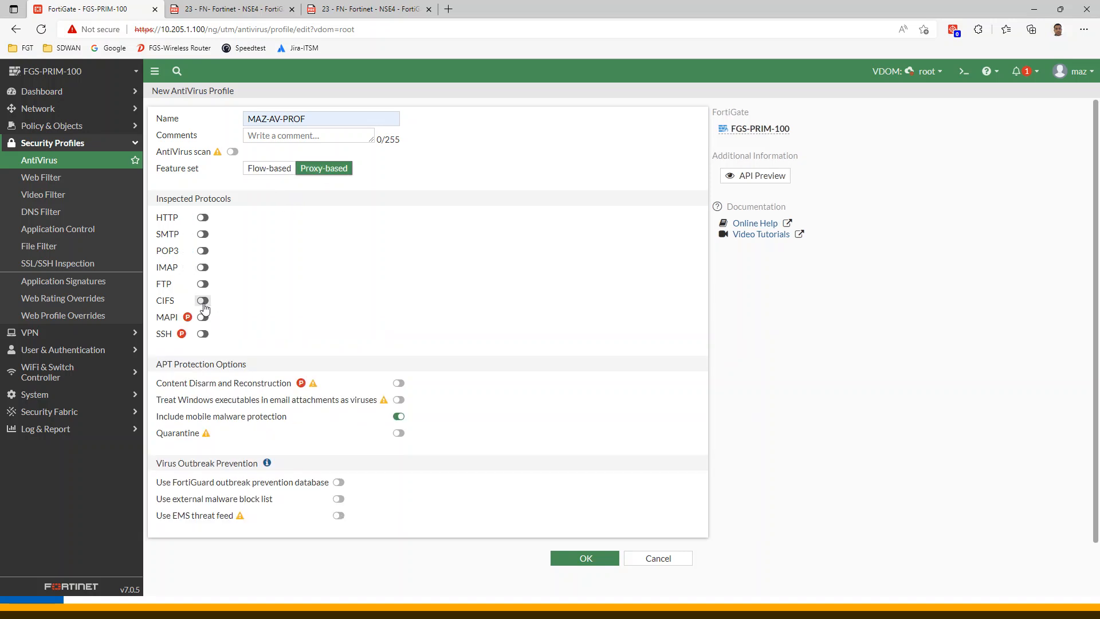
Step: Enable inspection of the HTTP, SMTP, POP3, IMAP and FTP protocols in the new antivirus profile
{"action": "left_click", "coordinate": [203, 218]}
{"action": "left_click", "coordinate": [203, 234]}
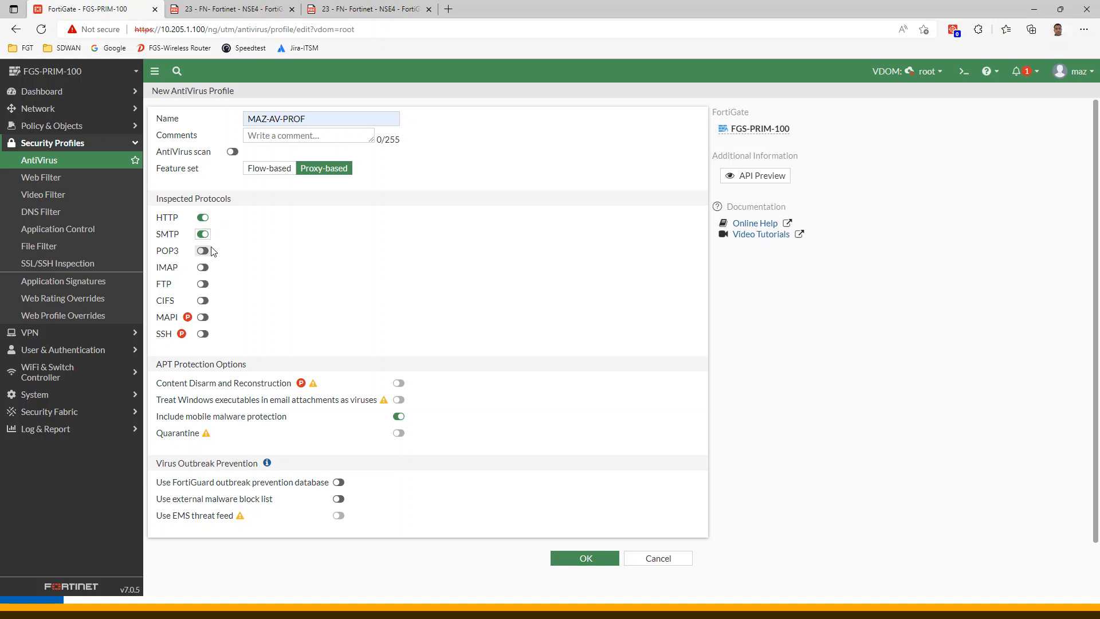
{"action": "left_click", "coordinate": [206, 252]}
{"action": "left_click", "coordinate": [205, 268]}
{"action": "left_click", "coordinate": [206, 284]}
Step: Alternate the feature set between Flow-based and Proxy-based to review the enabled protocols in each, ending on Proxy-based
{"action": "left_click", "coordinate": [272, 170]}
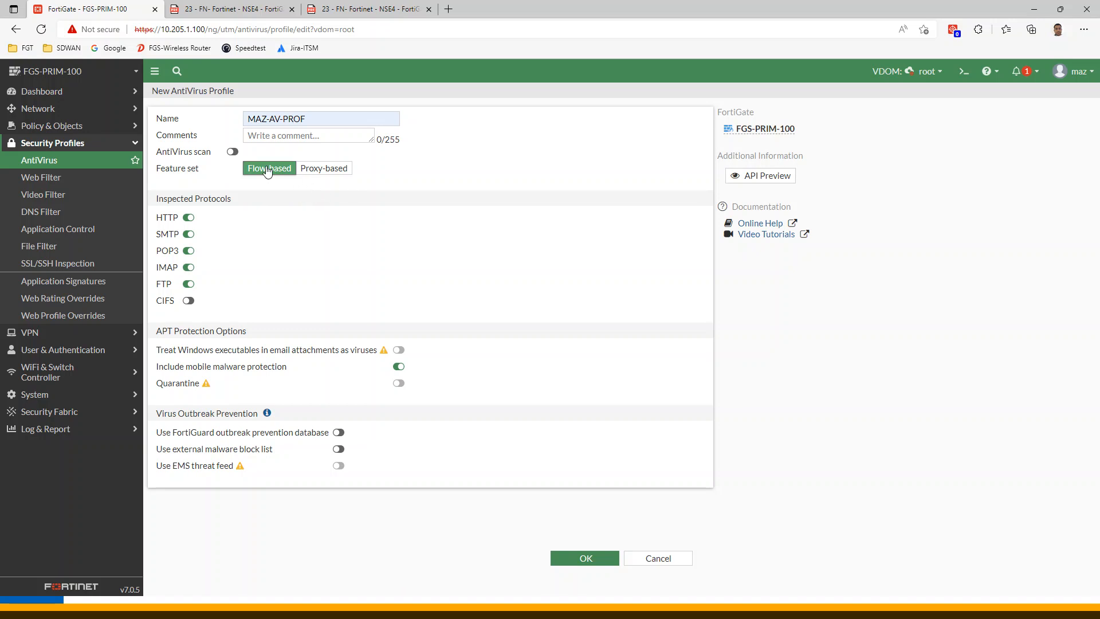
{"action": "left_click", "coordinate": [303, 172]}
{"action": "left_click", "coordinate": [281, 176]}
{"action": "left_click", "coordinate": [323, 177]}
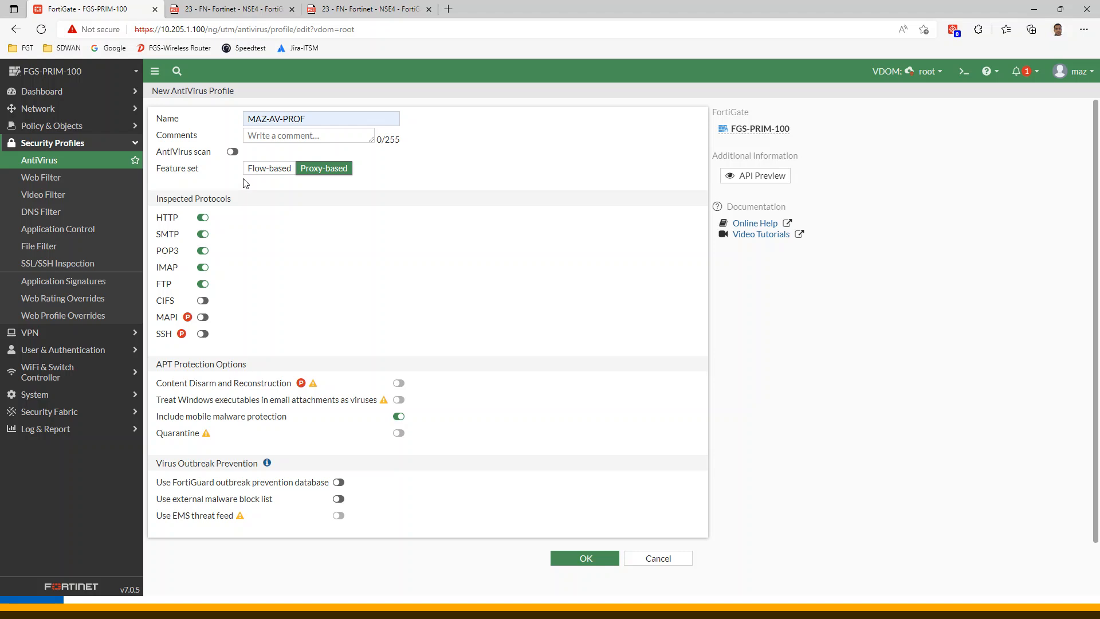
Step: Enable AntiVirus scan with the Block action and add CIFS to the inspected protocols
{"action": "left_click", "coordinate": [232, 151]}
{"action": "left_click", "coordinate": [289, 152]}
{"action": "left_click", "coordinate": [256, 153]}
{"action": "left_click", "coordinate": [293, 154]}
{"action": "left_click", "coordinate": [262, 158]}
{"action": "left_click", "coordinate": [294, 153]}
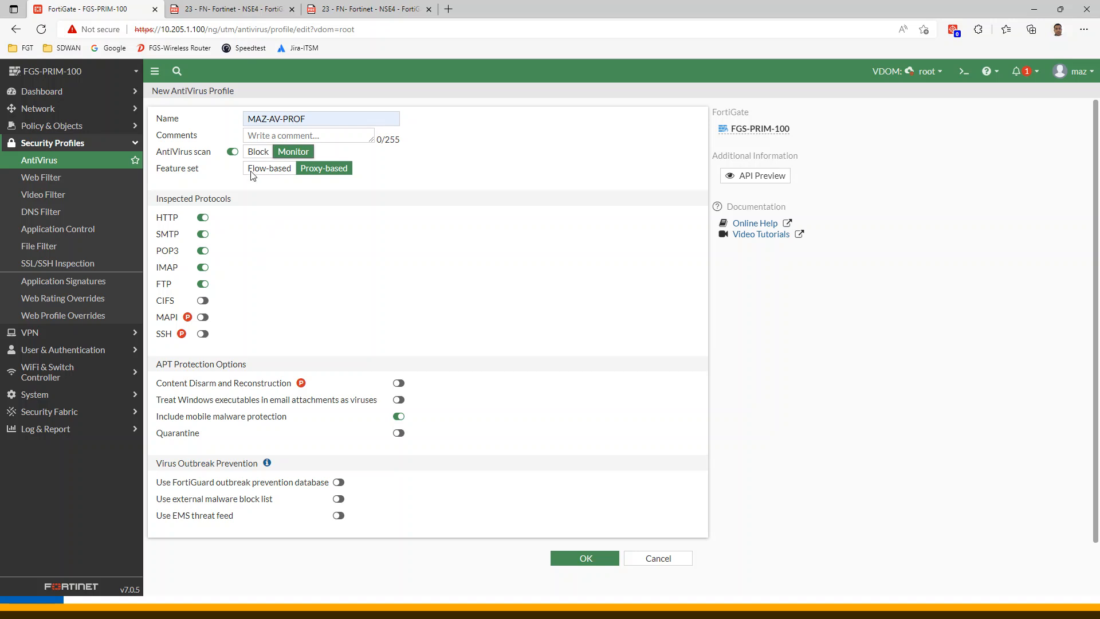
{"action": "left_click", "coordinate": [256, 152]}
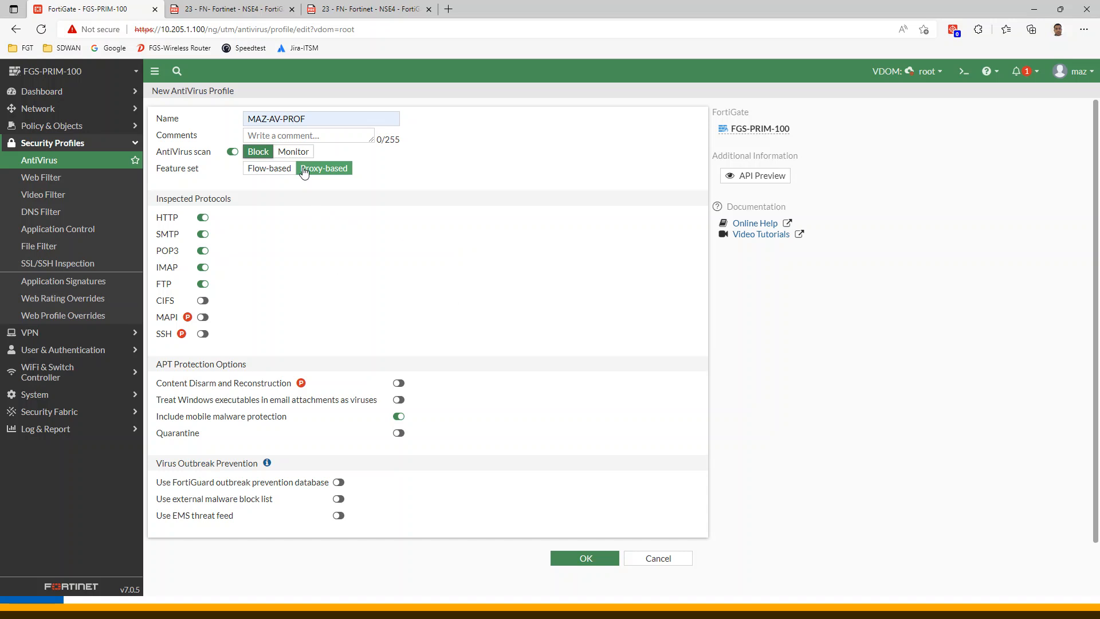
{"action": "left_click", "coordinate": [292, 152]}
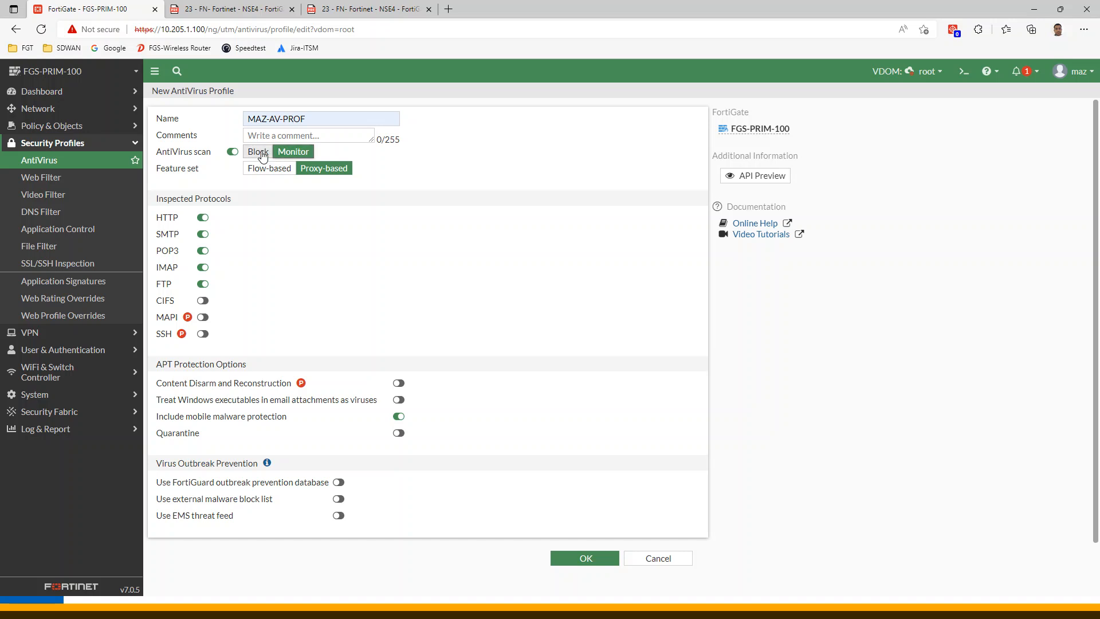
{"action": "left_click", "coordinate": [262, 156]}
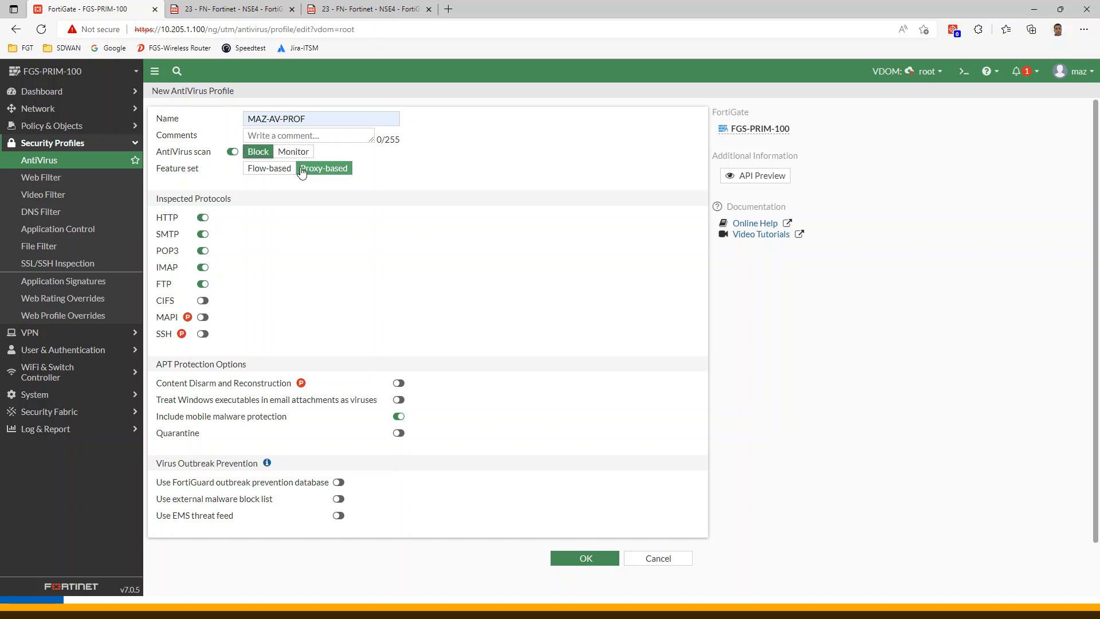
{"action": "left_click", "coordinate": [205, 301]}
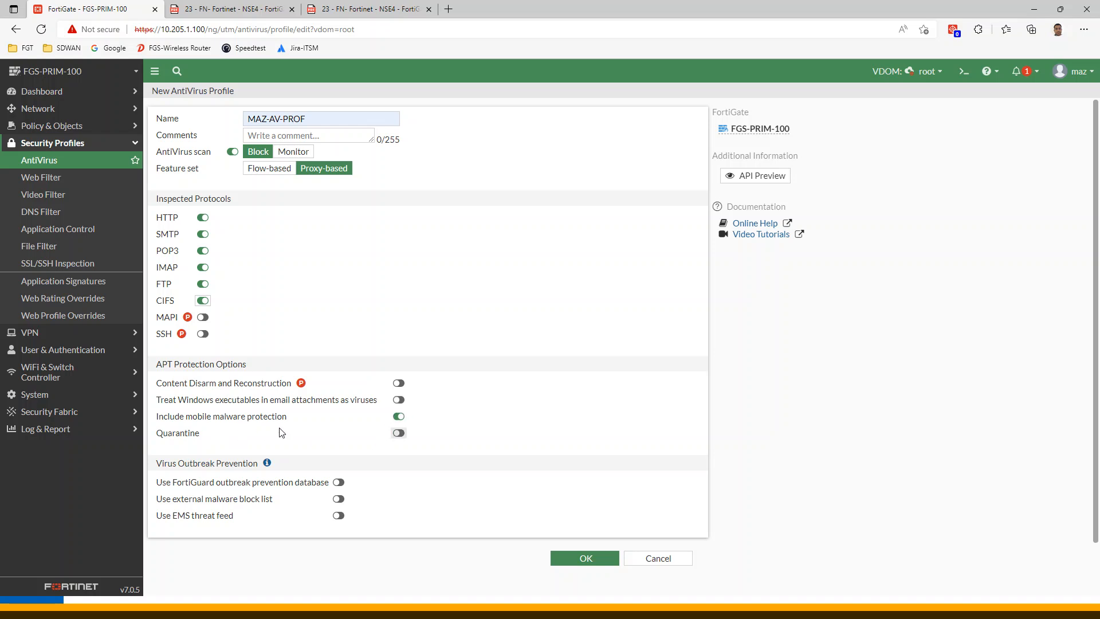
Step: Preview the quarantine, FortiGuard outbreak database, external malware block list and EMS threat feed options, turning each one off again
{"action": "left_click", "coordinate": [399, 434]}
{"action": "left_click", "coordinate": [401, 434]}
{"action": "left_click", "coordinate": [341, 486]}
{"action": "left_click", "coordinate": [341, 487]}
{"action": "left_click", "coordinate": [338, 499]}
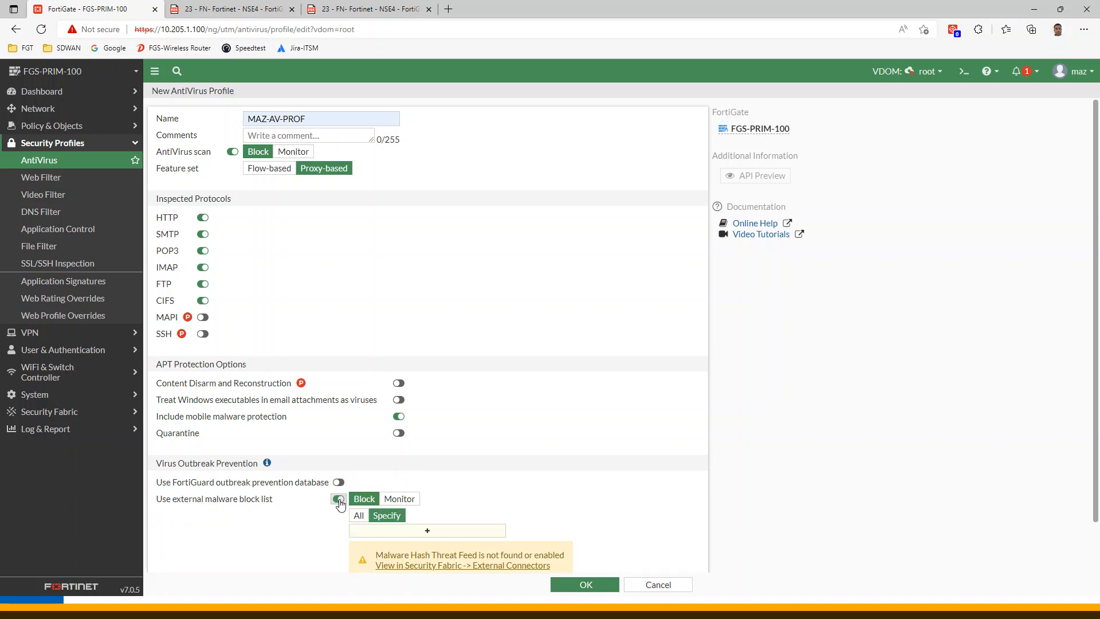
{"action": "left_click", "coordinate": [339, 500]}
{"action": "left_click", "coordinate": [339, 516]}
{"action": "left_click", "coordinate": [339, 516]}
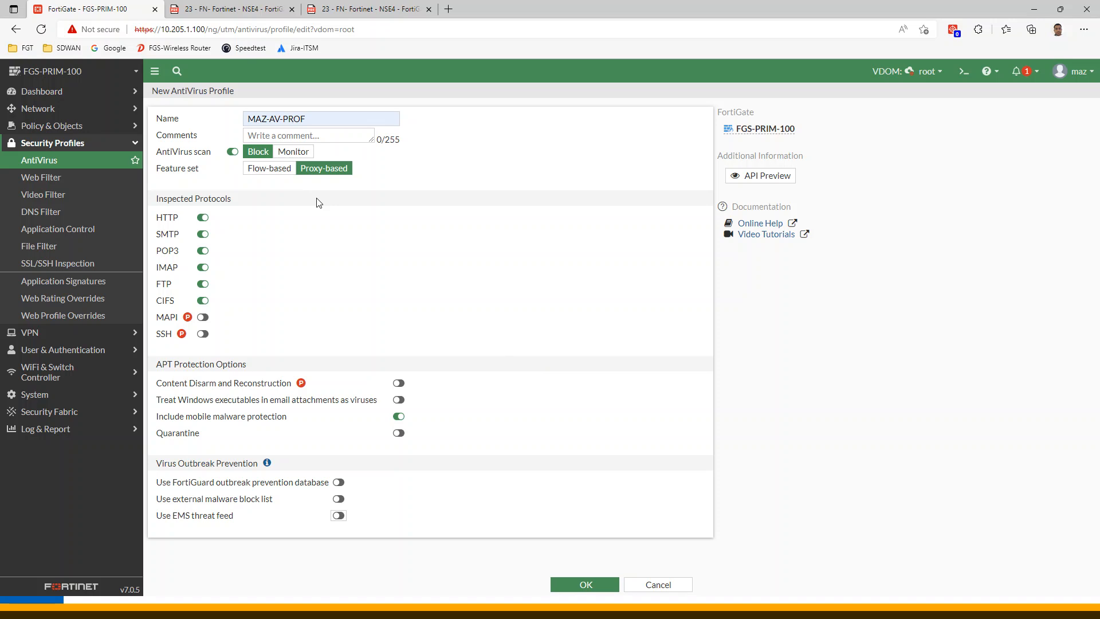
Step: Review both feature sets and both scan actions again, finishing with Proxy-based and Block selected
{"action": "left_click", "coordinate": [273, 179]}
{"action": "left_click", "coordinate": [309, 171]}
{"action": "left_click", "coordinate": [267, 170]}
{"action": "left_click", "coordinate": [320, 169]}
{"action": "left_click", "coordinate": [276, 169]}
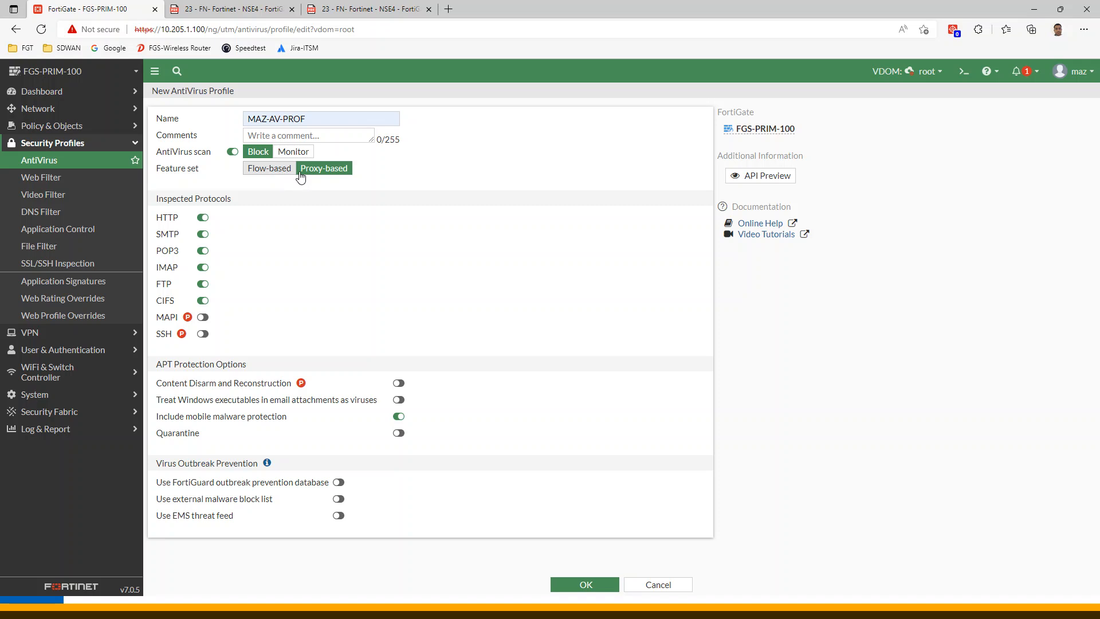
{"action": "left_click", "coordinate": [324, 169]}
{"action": "left_click", "coordinate": [293, 153]}
{"action": "left_click", "coordinate": [259, 152]}
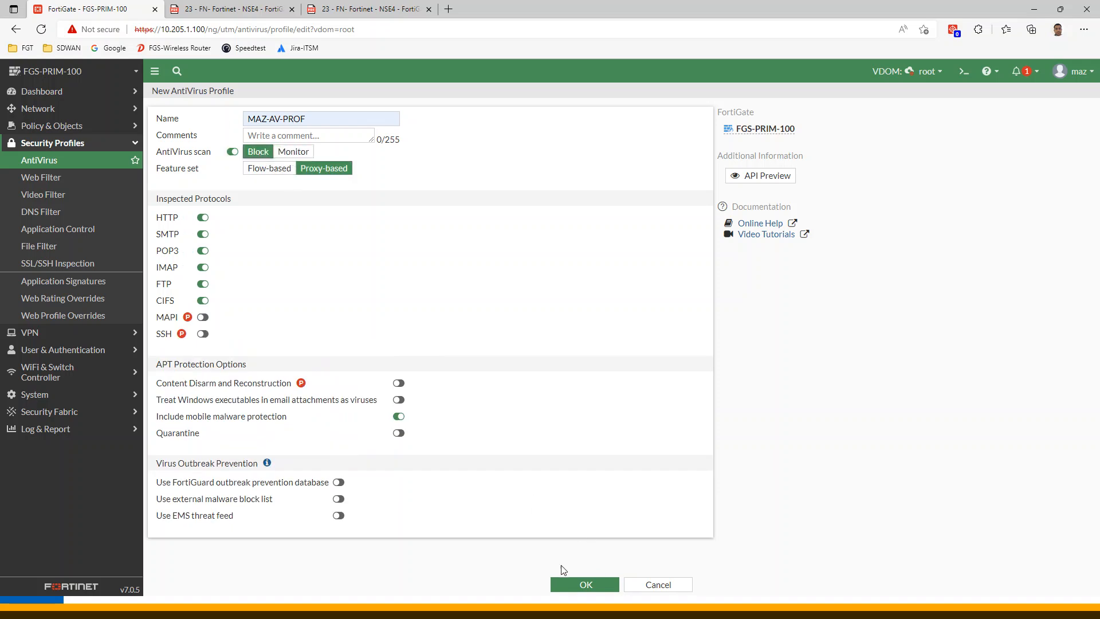
Step: Set the feature set to Flow-based and save the MAZ-AV-PROF antivirus profile
{"action": "left_click", "coordinate": [276, 171]}
{"action": "left_click", "coordinate": [309, 173]}
{"action": "left_click", "coordinate": [281, 169]}
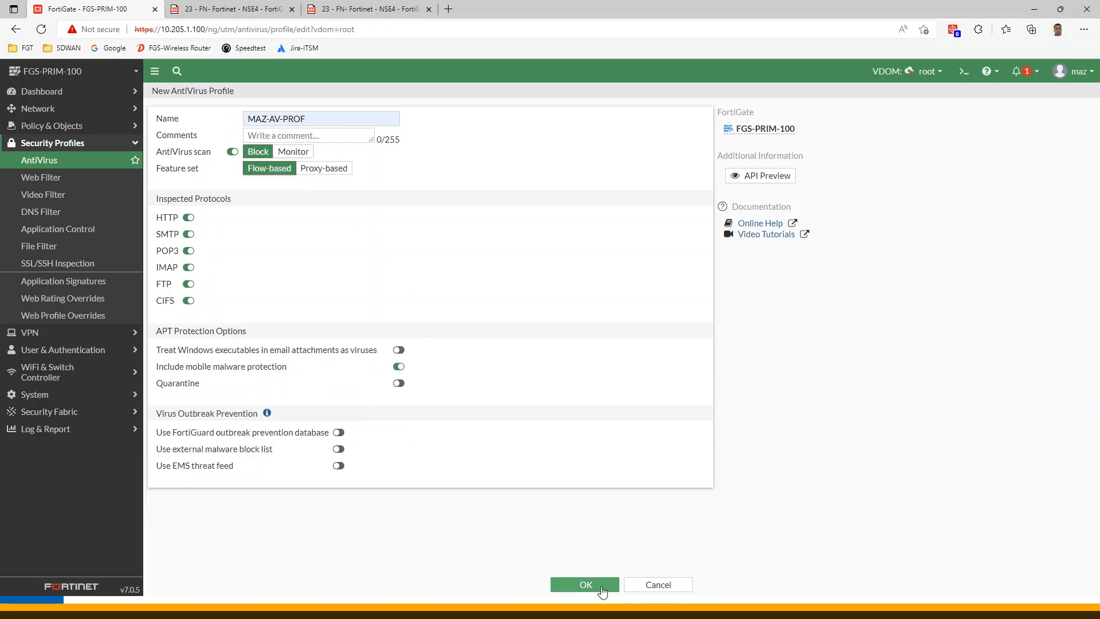
{"action": "left_click", "coordinate": [585, 584]}
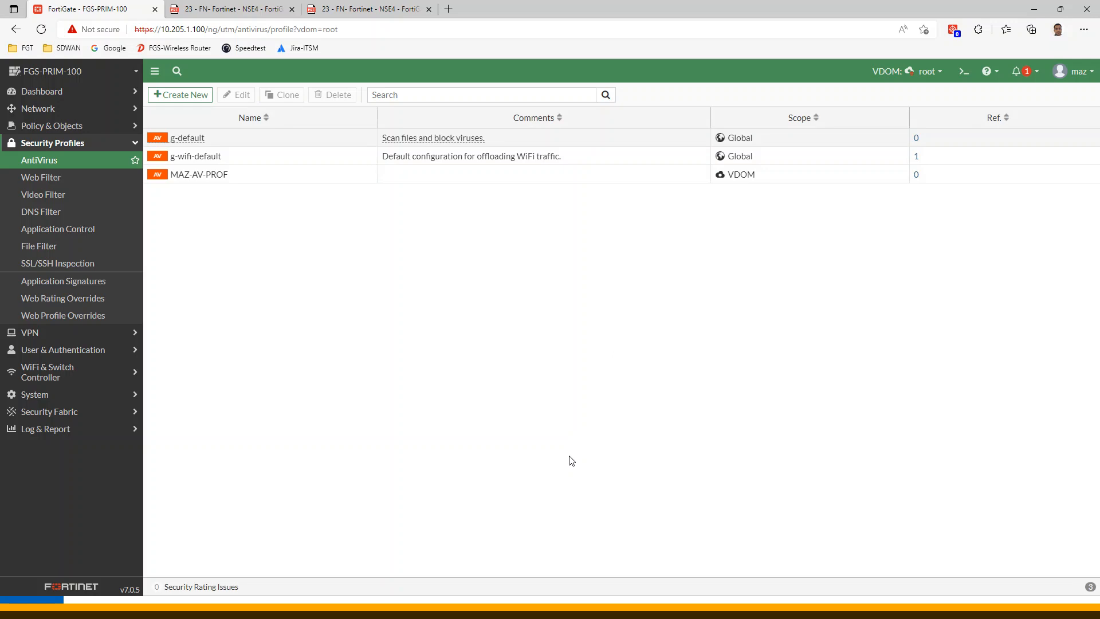
{"action": "left_click", "coordinate": [254, 180]}
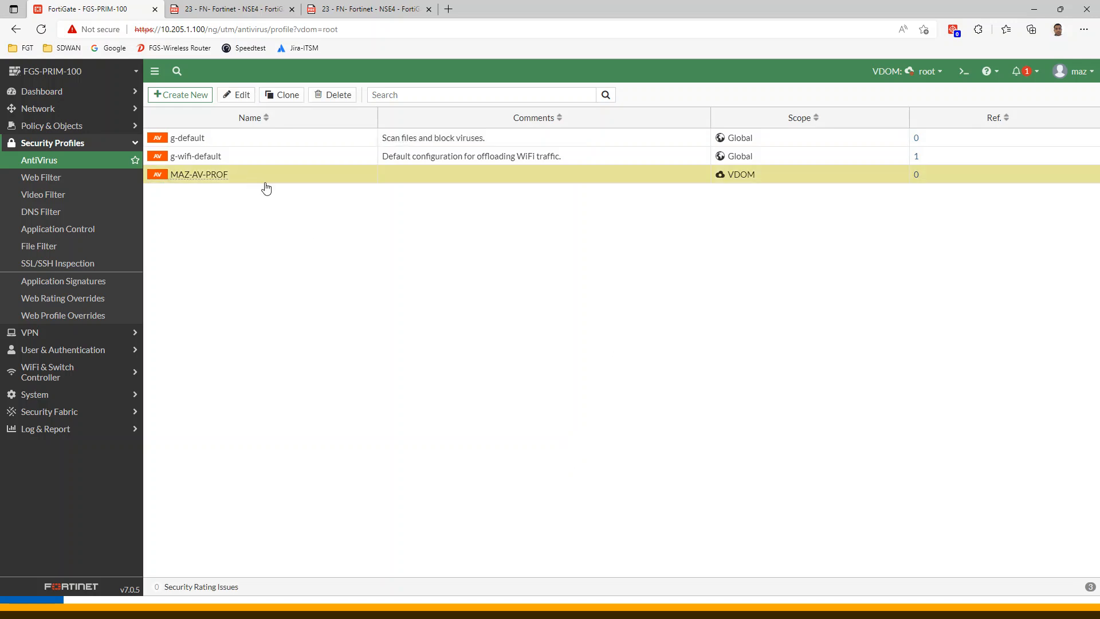
Step: Open the ALLOW-INTERNET firewall policy for editing
{"action": "left_click", "coordinate": [67, 127]}
{"action": "left_click", "coordinate": [57, 143]}
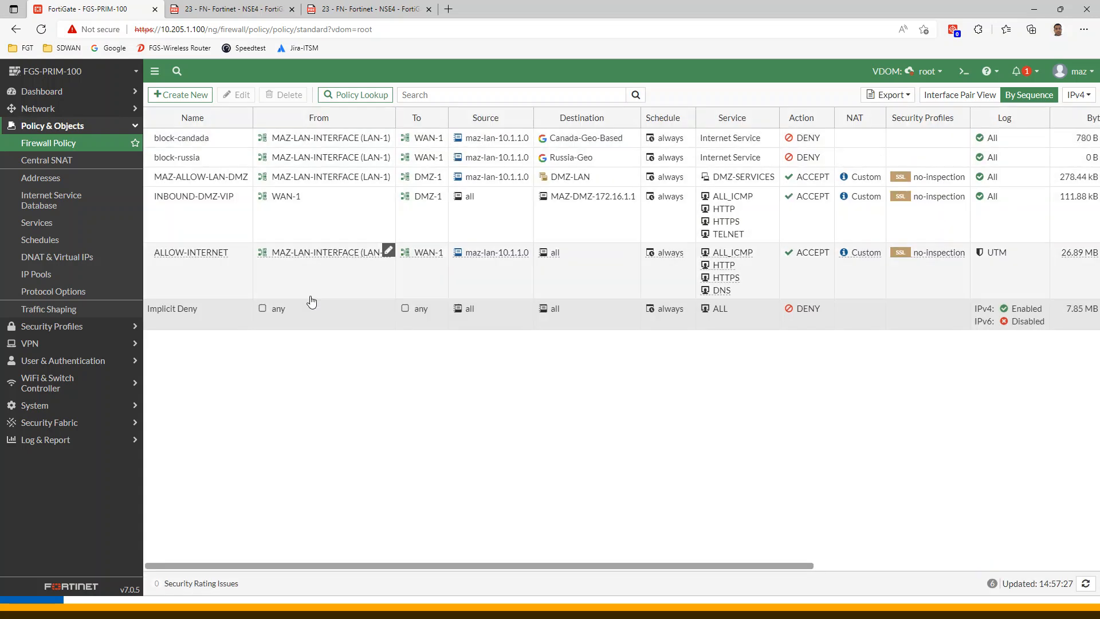
{"action": "left_click", "coordinate": [289, 157]}
{"action": "left_click", "coordinate": [236, 95]}
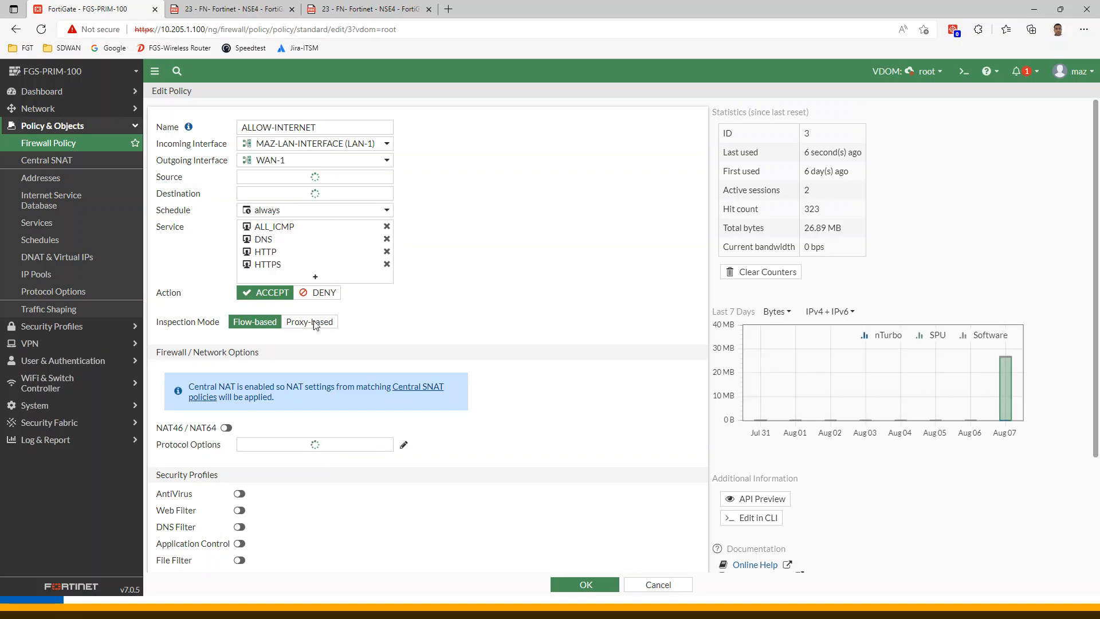
Step: Enable AntiVirus in the policy's security profiles and assign the MAZ-AV-PROF profile
{"action": "scroll", "coordinate": [239, 513], "scroll_direction": "down", "scroll_amount": 1}
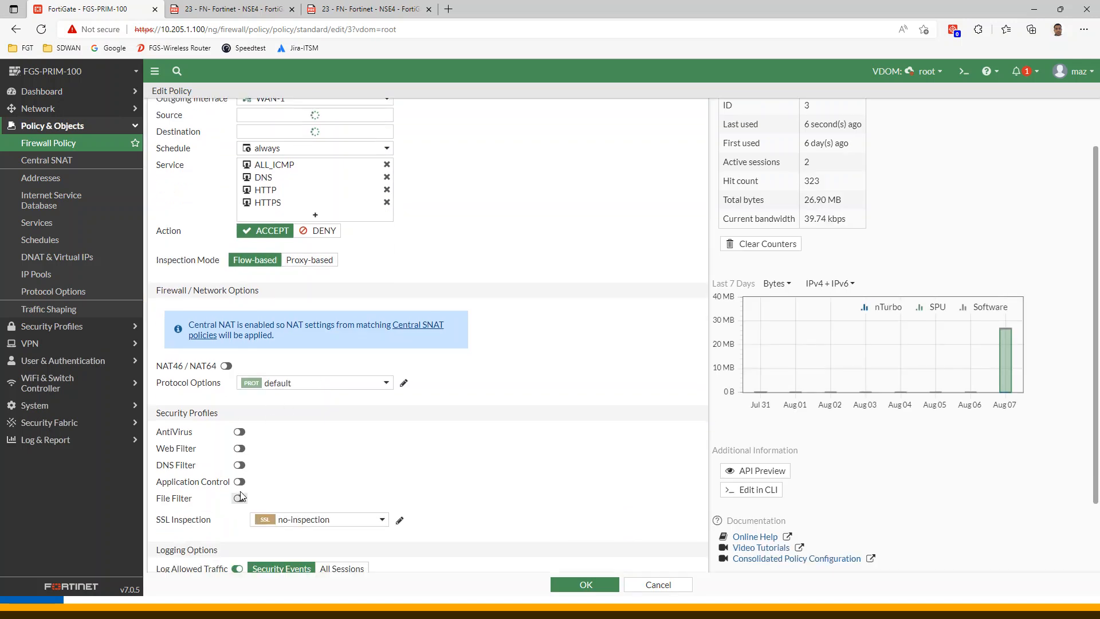
{"action": "left_click", "coordinate": [239, 422]}
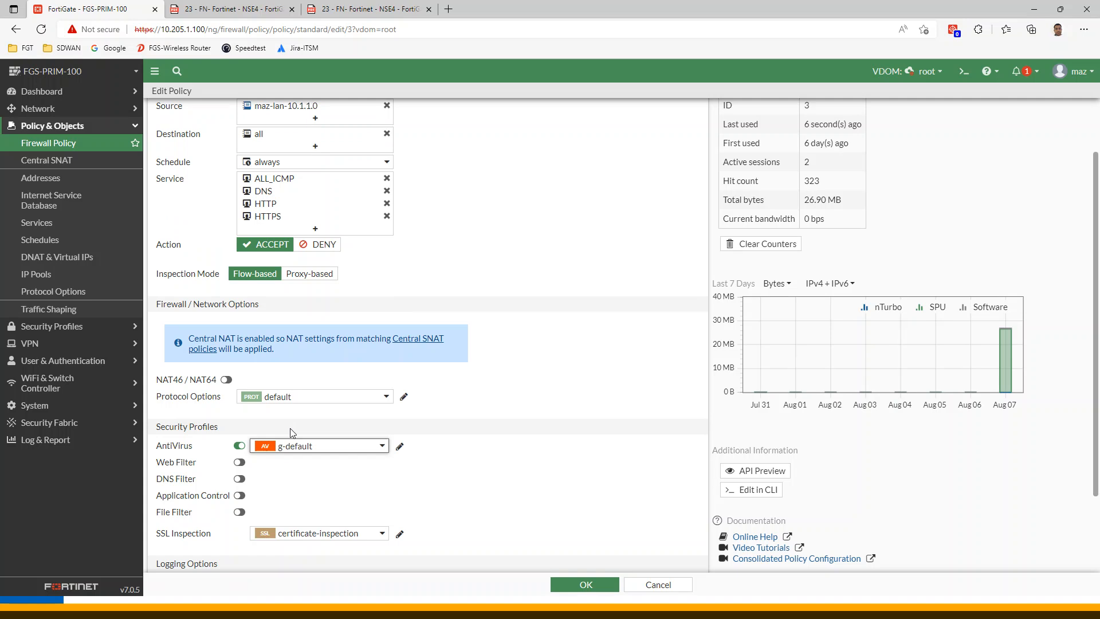
{"action": "left_click", "coordinate": [295, 445]}
{"action": "left_click", "coordinate": [307, 506]}
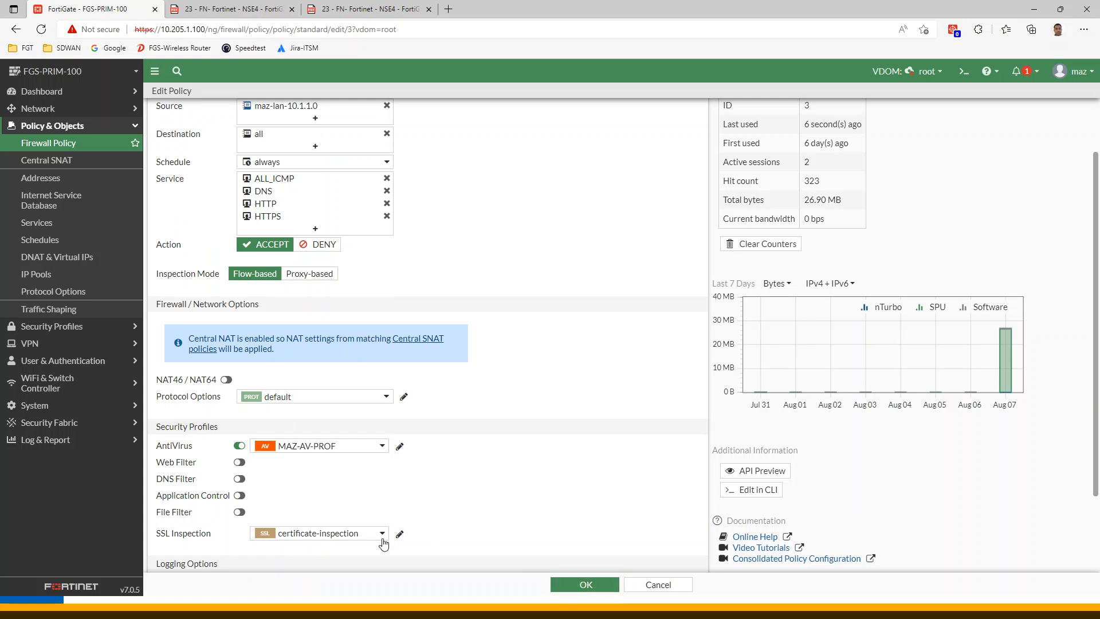
Step: Set the policy's SSL Inspection profile to no-inspection
{"action": "left_click", "coordinate": [335, 538]}
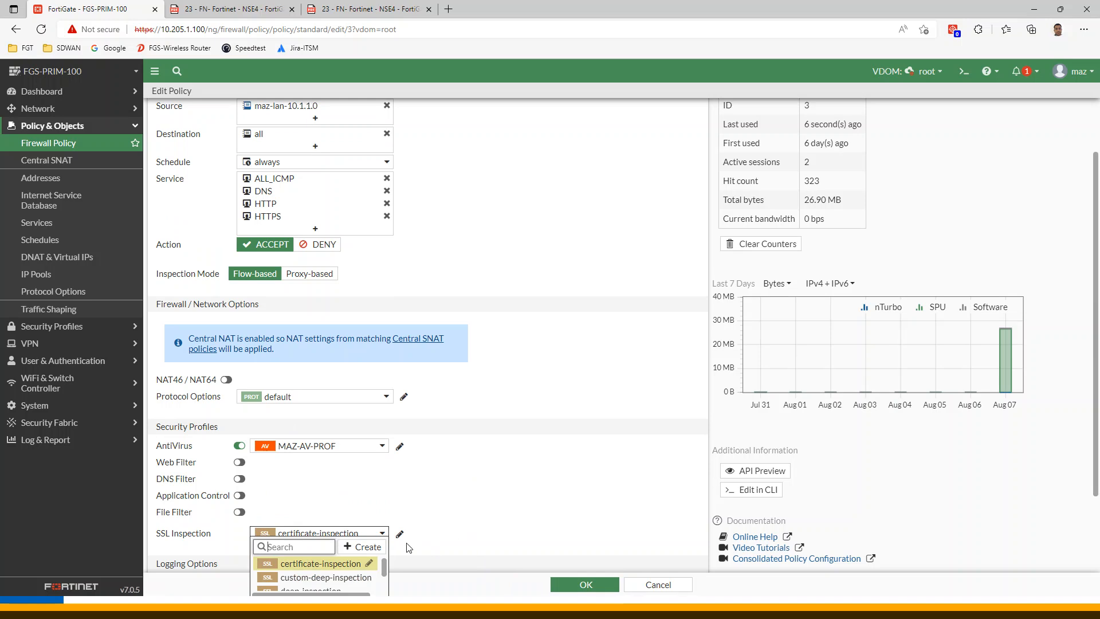
{"action": "scroll", "coordinate": [389, 568], "scroll_direction": "down", "scroll_amount": 2}
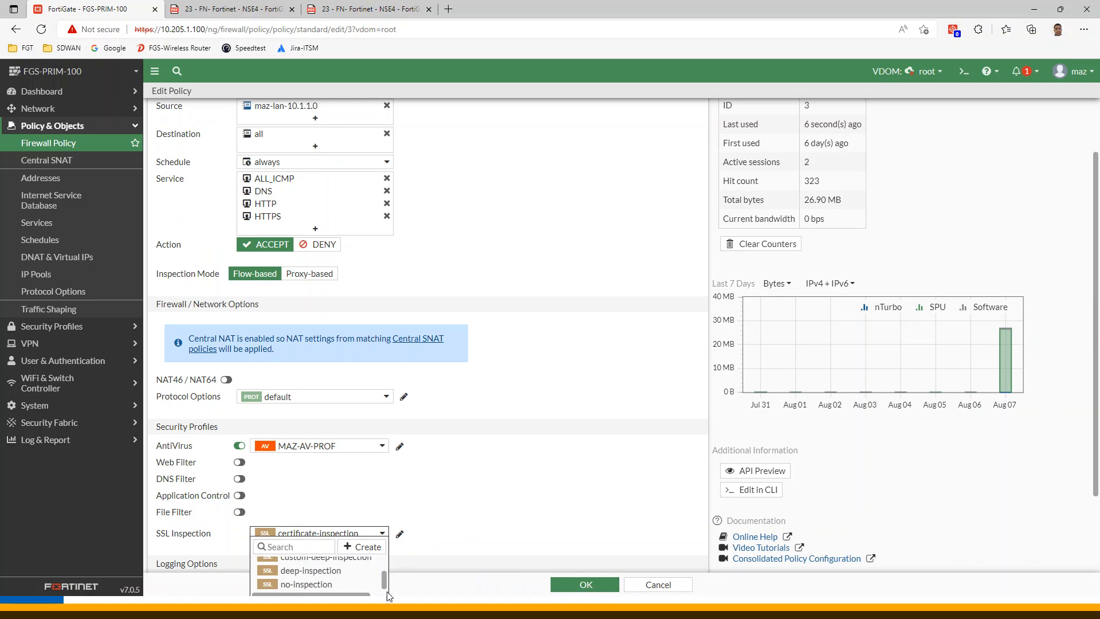
{"action": "left_click", "coordinate": [344, 583]}
{"action": "scroll", "coordinate": [539, 507], "scroll_direction": "down", "scroll_amount": 2}
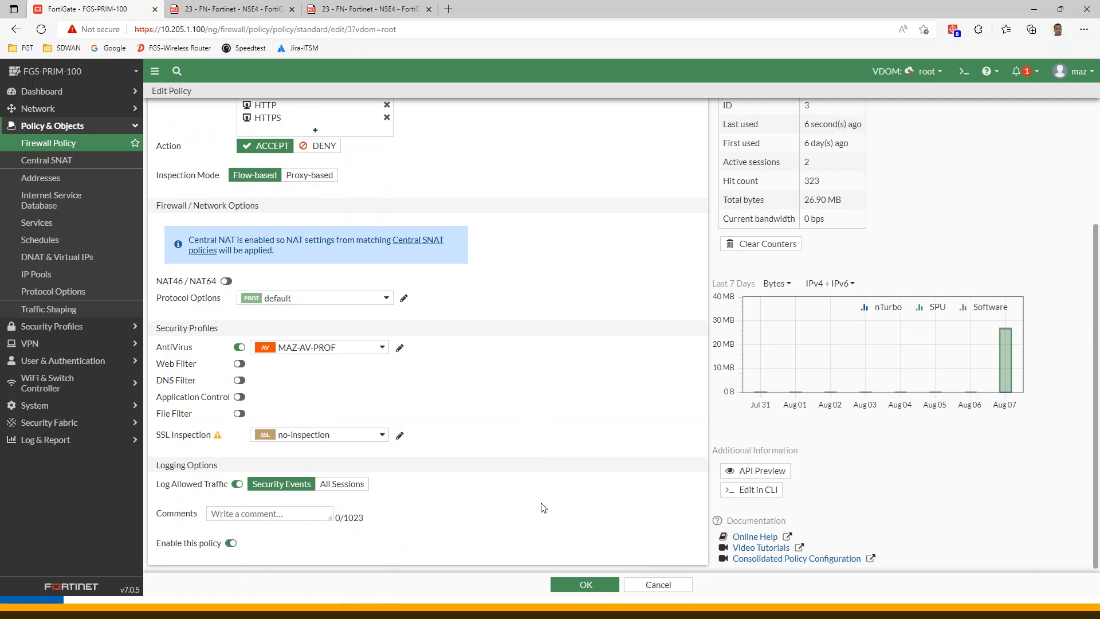
{"action": "left_click", "coordinate": [318, 433]}
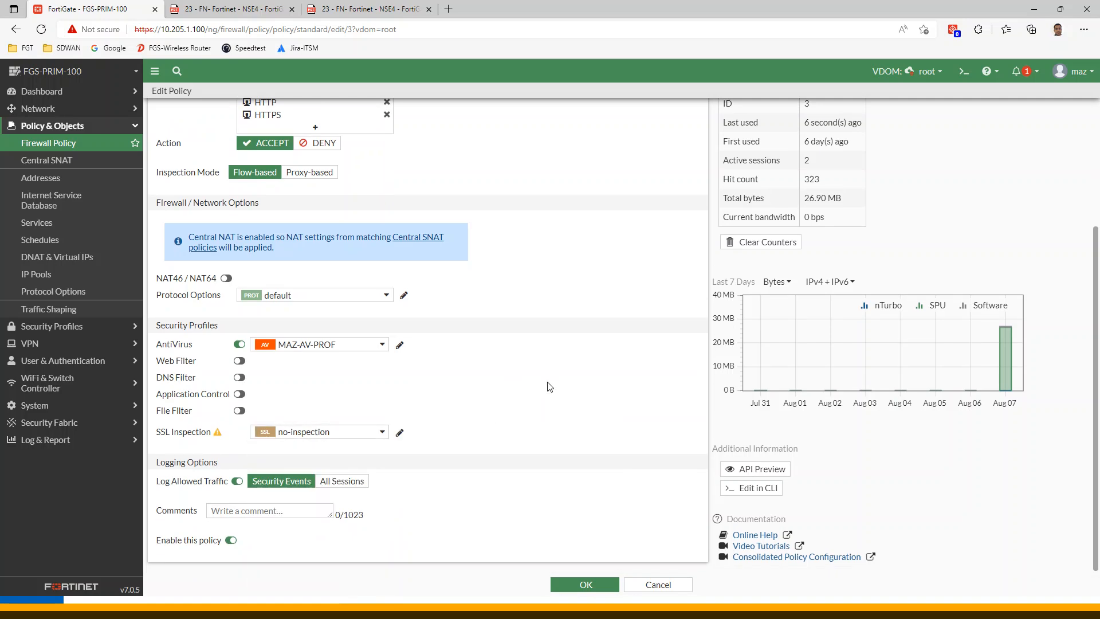
Step: Set Log Allowed Traffic to All Sessions and save the ALLOW-INTERNET policy
{"action": "left_click", "coordinate": [351, 483]}
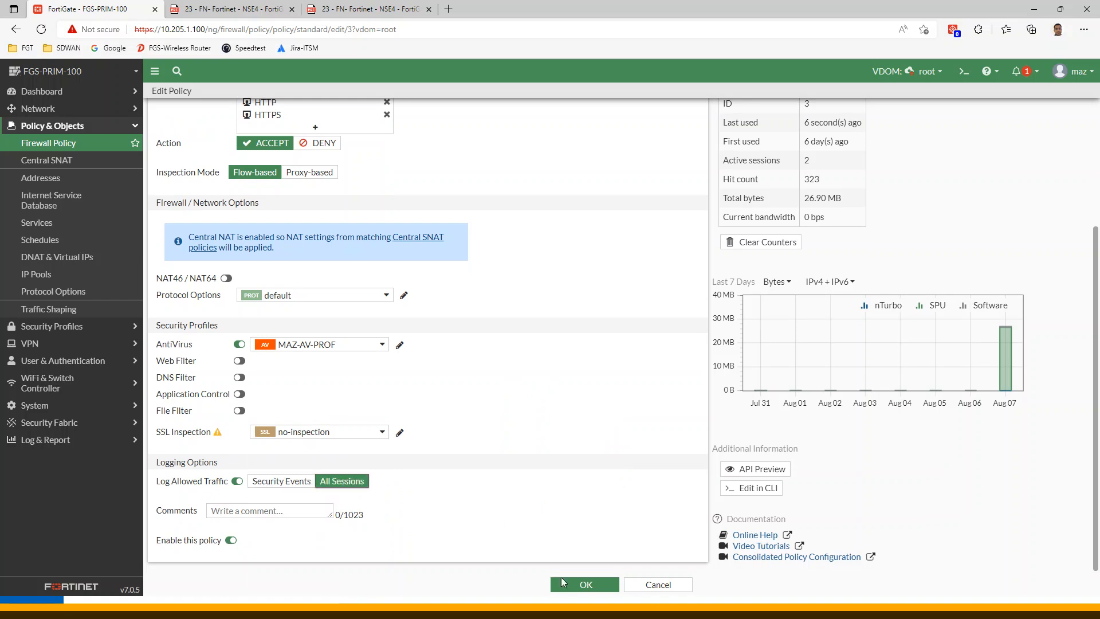
{"action": "left_click", "coordinate": [586, 584]}
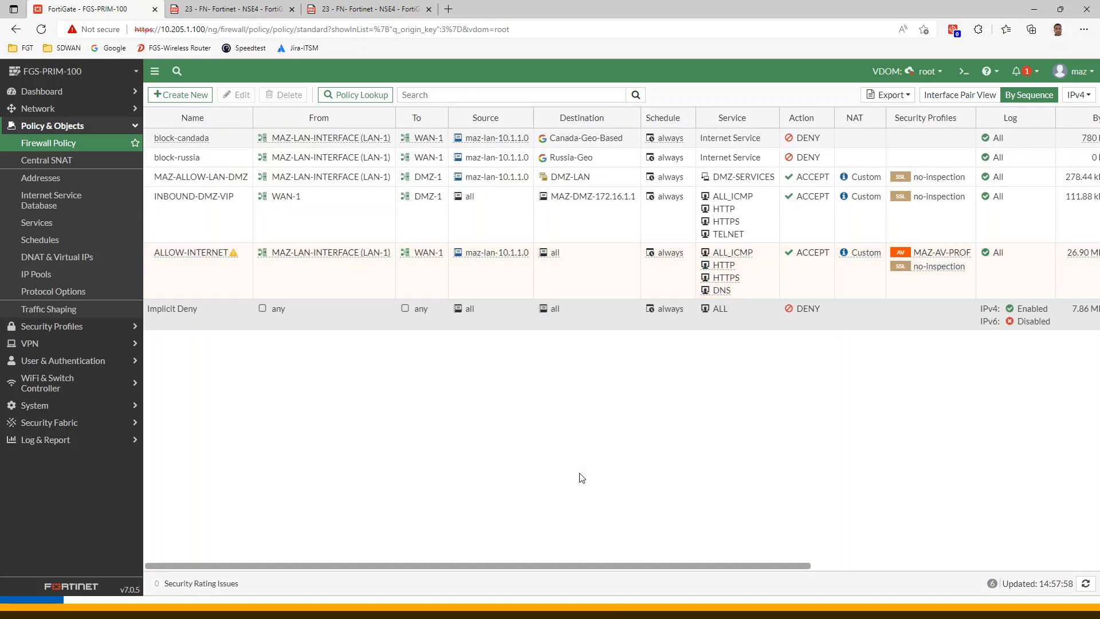
{"action": "mouse_move", "coordinate": [967, 252]}
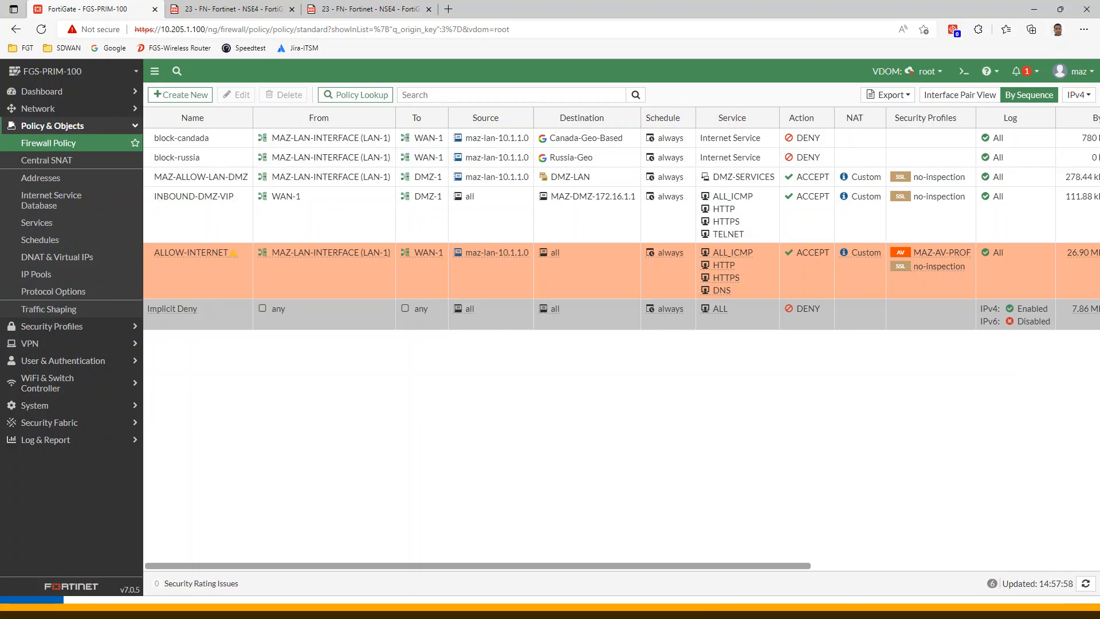
Step: Switch to the remote desktop session at 10.205.1.1 and try to download the EICAR test virus from the IKARUS page
{"action": "left_click", "coordinate": [366, 9]}
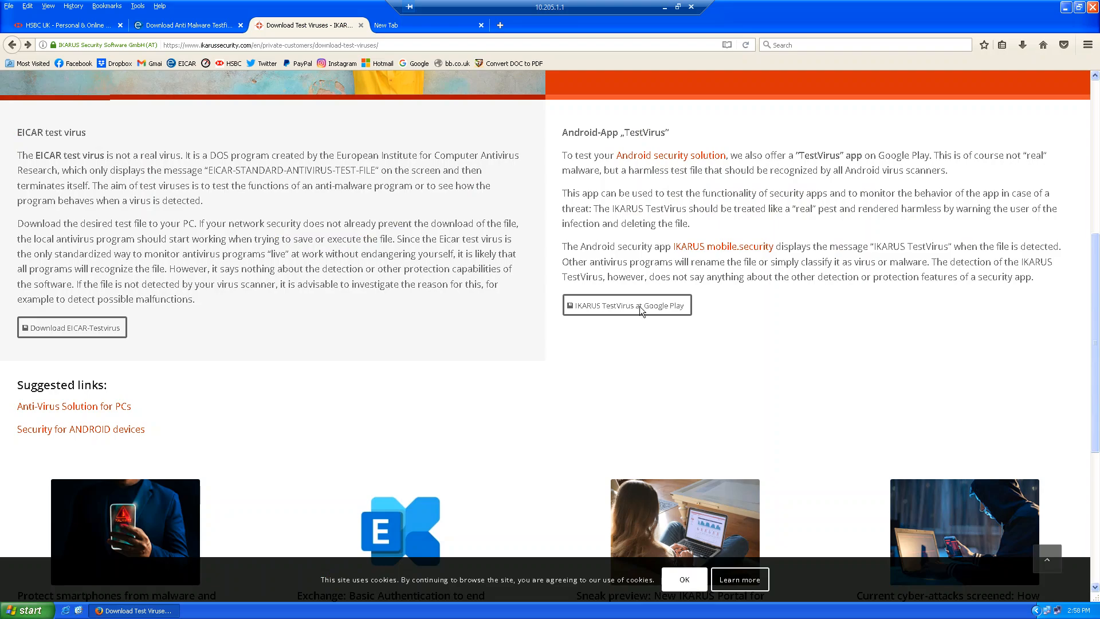
{"action": "scroll", "coordinate": [93, 332], "scroll_direction": "up", "scroll_amount": 2}
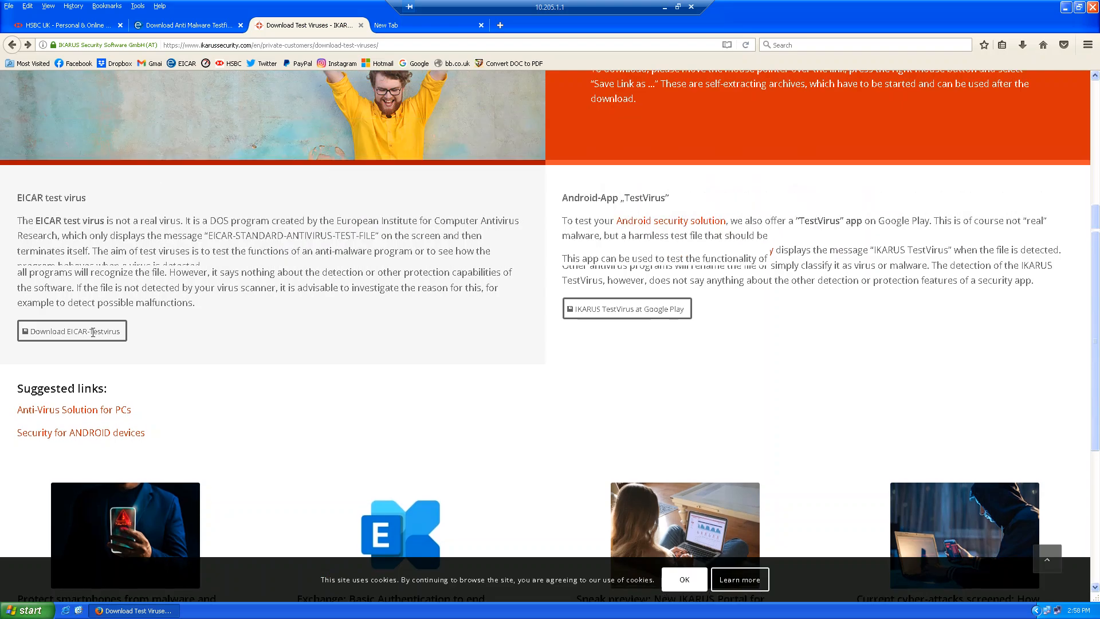
{"action": "left_click", "coordinate": [105, 394]}
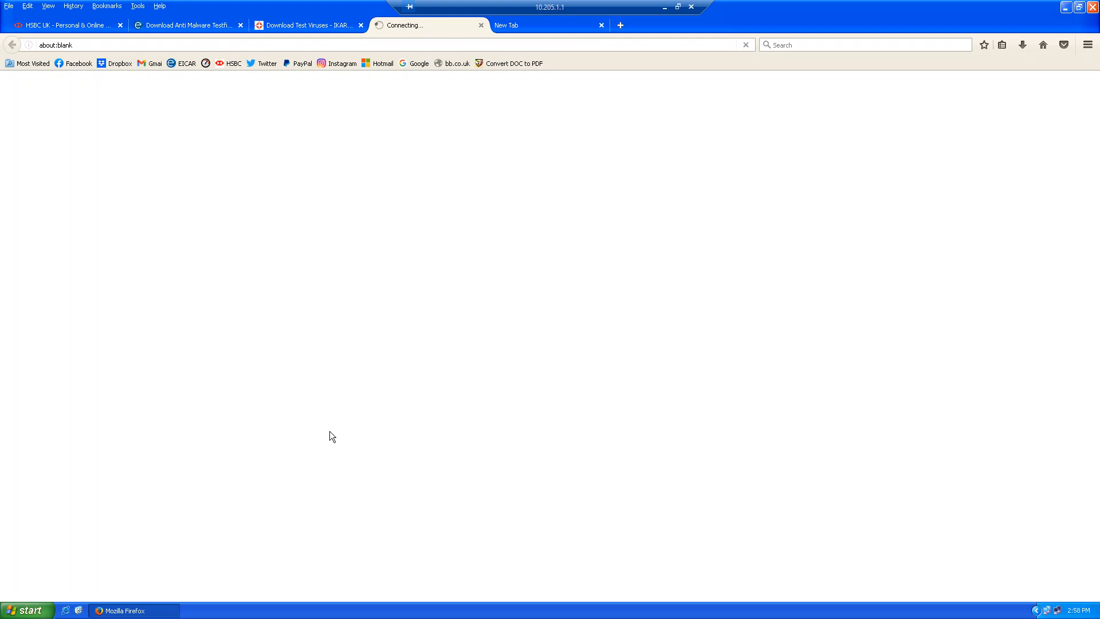
Step: Request the eicar.com test file from the HTTPS download area of the EICAR page and cancel the save prompt
{"action": "left_click", "coordinate": [331, 24]}
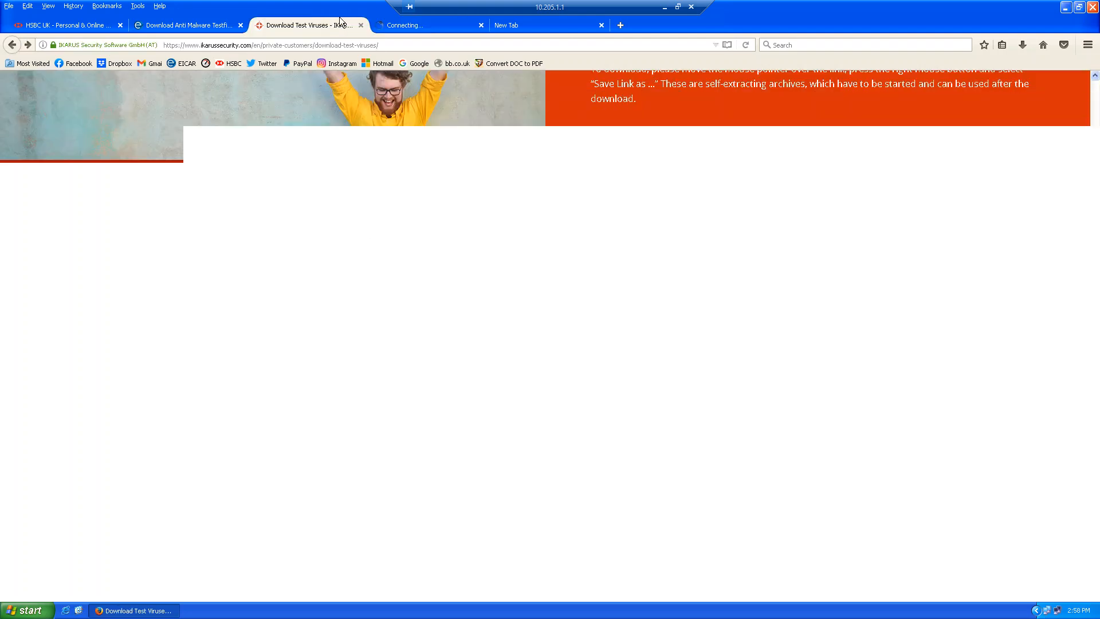
{"action": "left_click", "coordinate": [171, 25]}
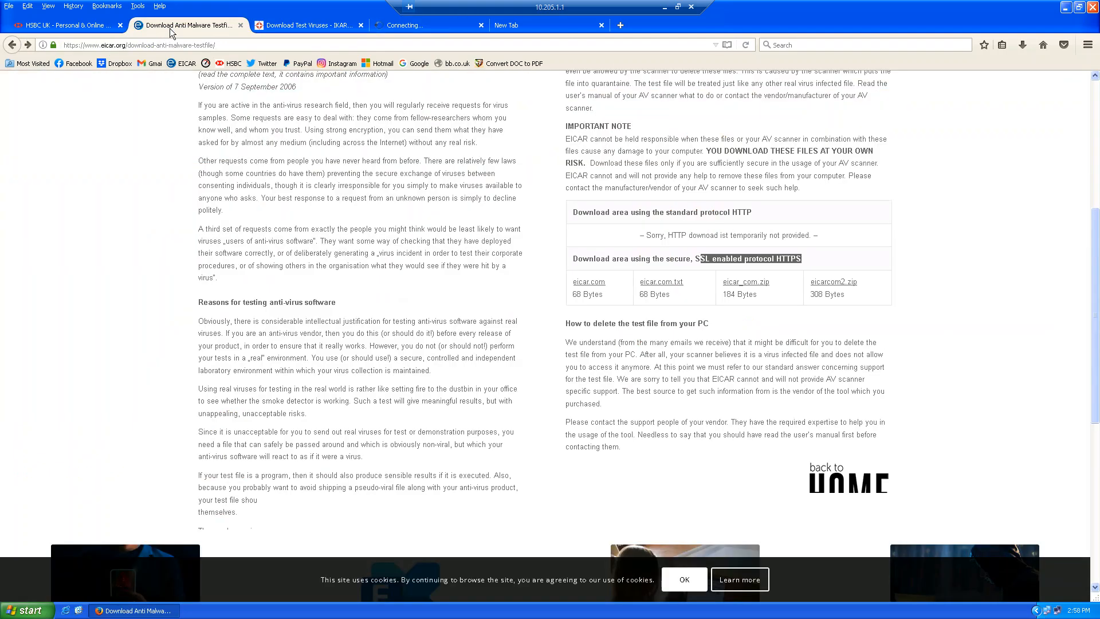
{"action": "left_click", "coordinate": [588, 283]}
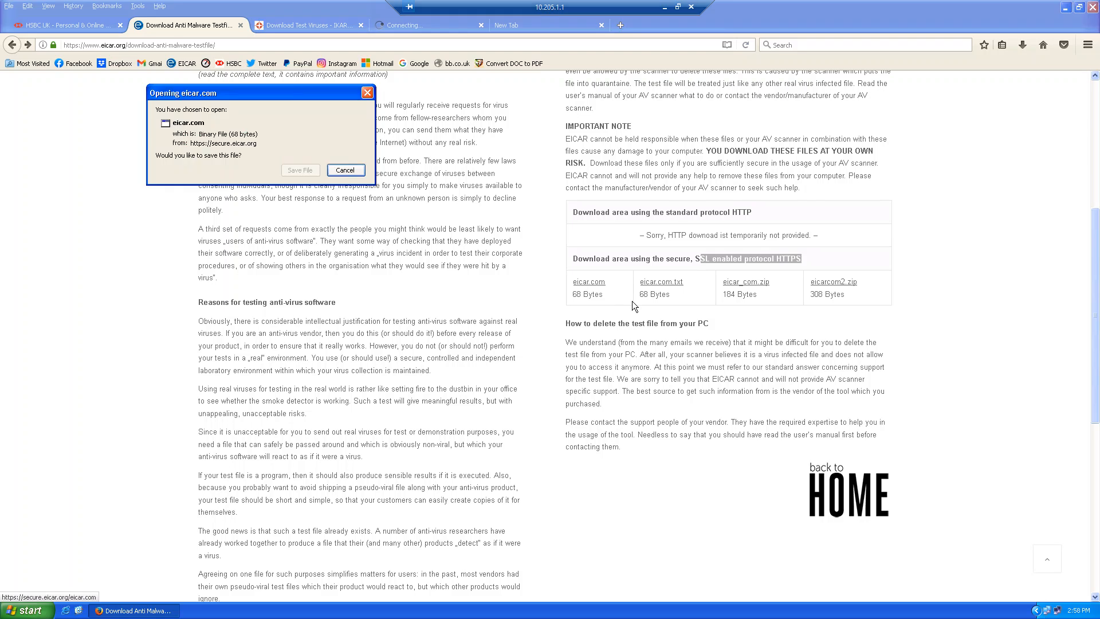
{"action": "left_click", "coordinate": [345, 170]}
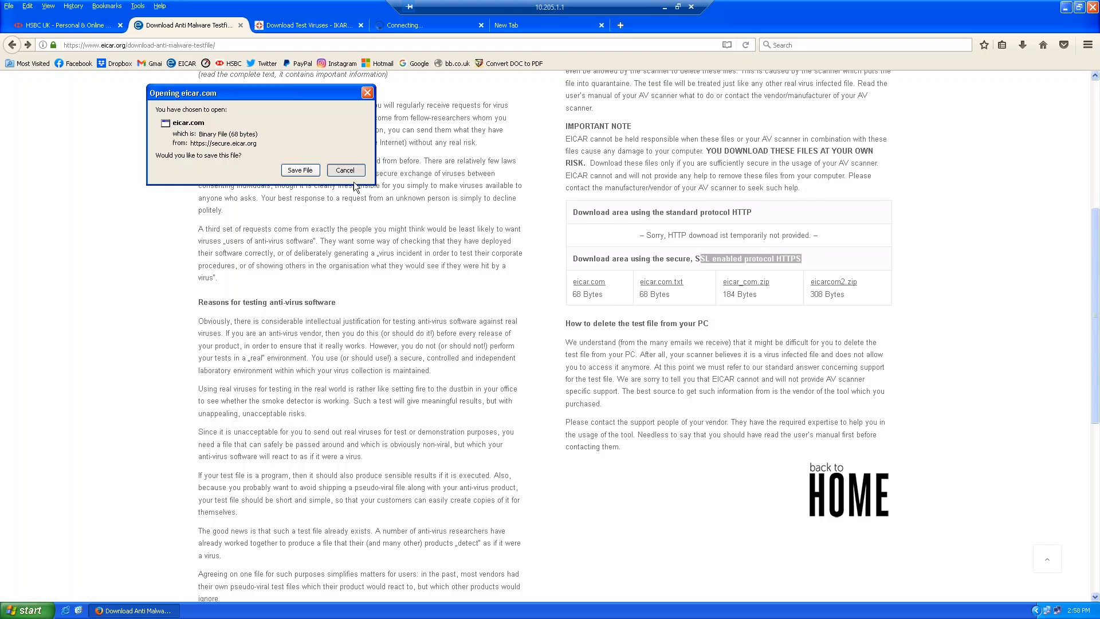
Step: Check the pending IKARUS download, cancel saving eicar_com.zip, and return to the EICAR download page
{"action": "left_click", "coordinate": [421, 31]}
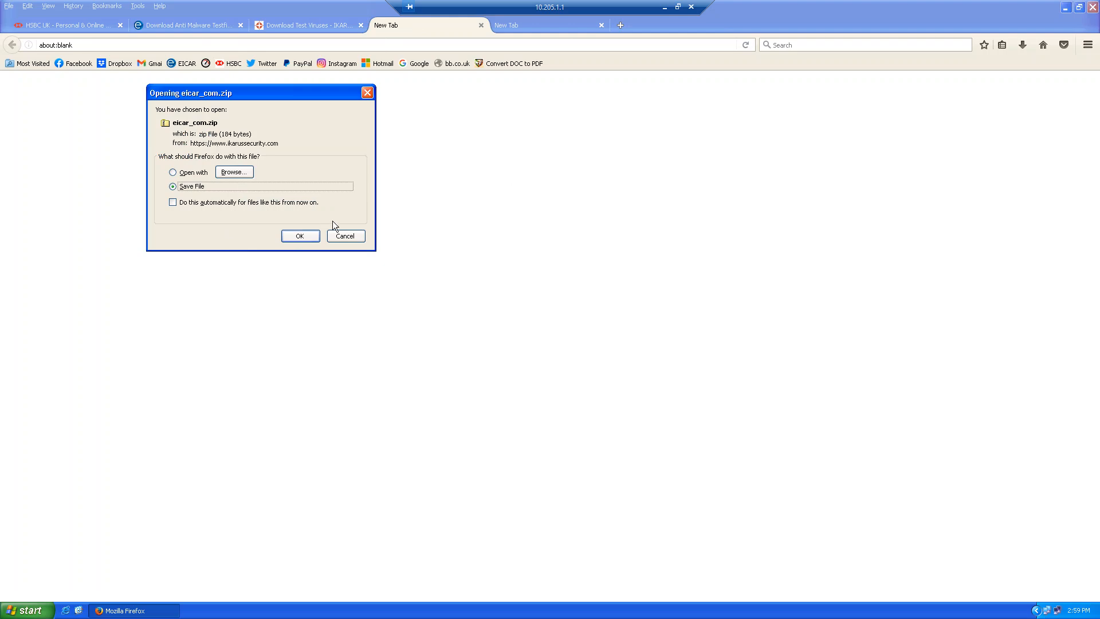
{"action": "left_click", "coordinate": [350, 236]}
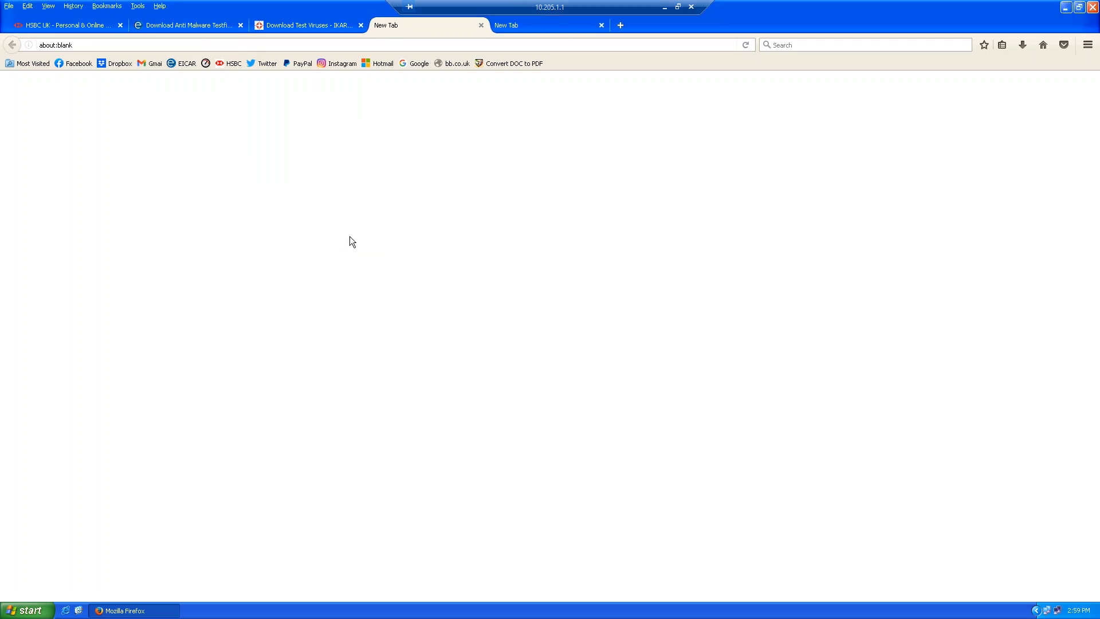
{"action": "left_click", "coordinate": [60, 29]}
{"action": "left_click", "coordinate": [167, 27]}
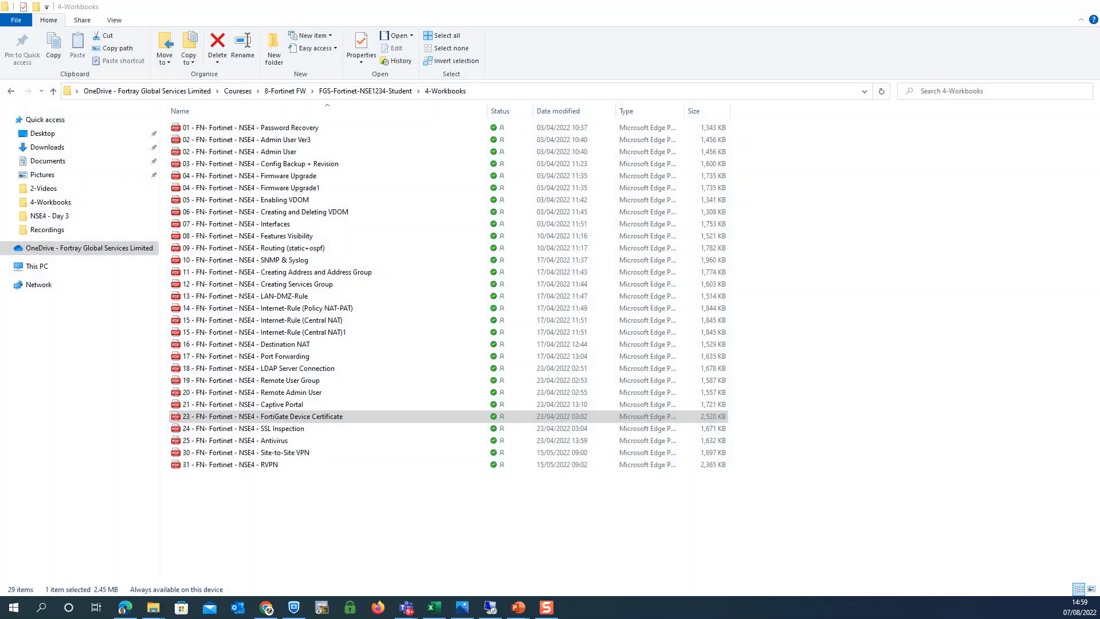
Step: Open the FortiGate Device Certificate workbook from the 4-Workbooks folder in File Explorer, and return to the remote desktop session
{"action": "left_click", "coordinate": [281, 368]}
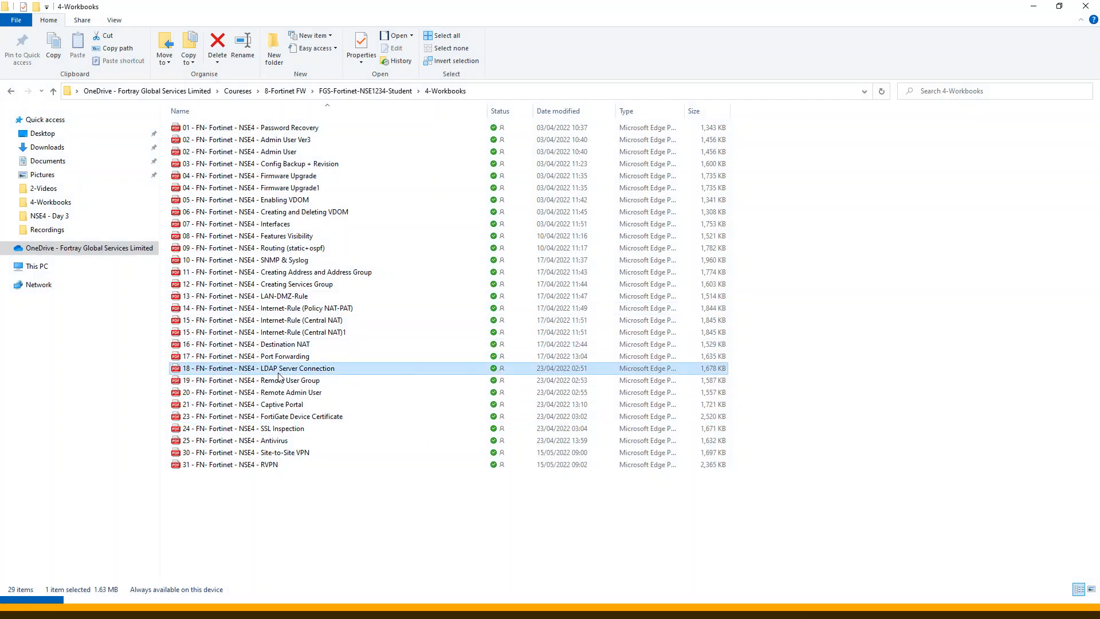
{"action": "left_click", "coordinate": [287, 404]}
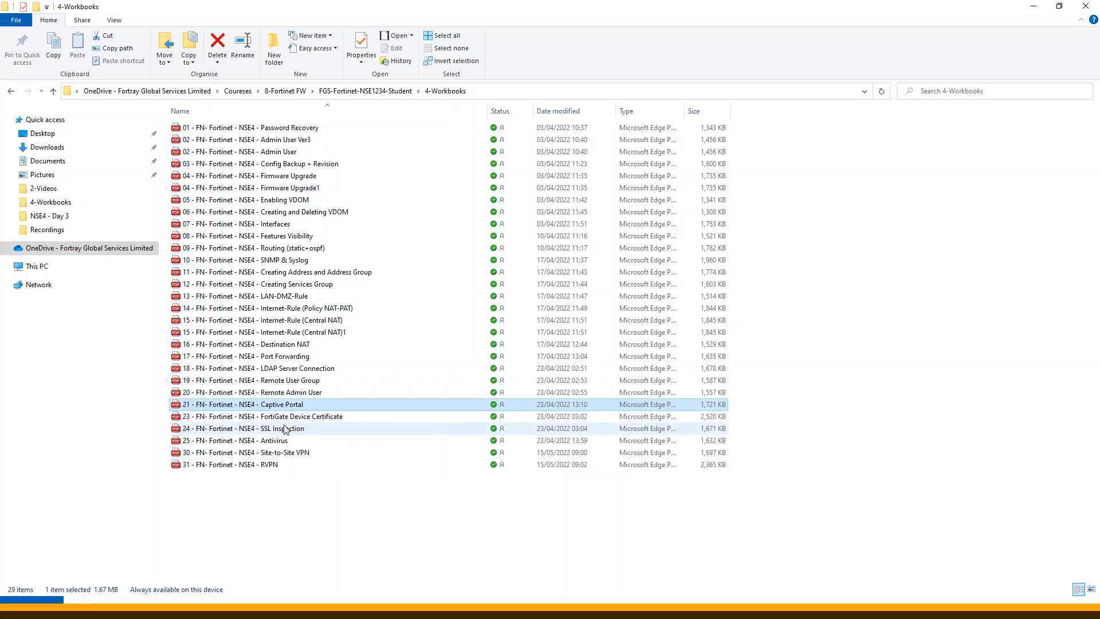
{"action": "left_click", "coordinate": [288, 421]}
{"action": "left_click", "coordinate": [356, 528]}
{"action": "left_click", "coordinate": [450, 608]}
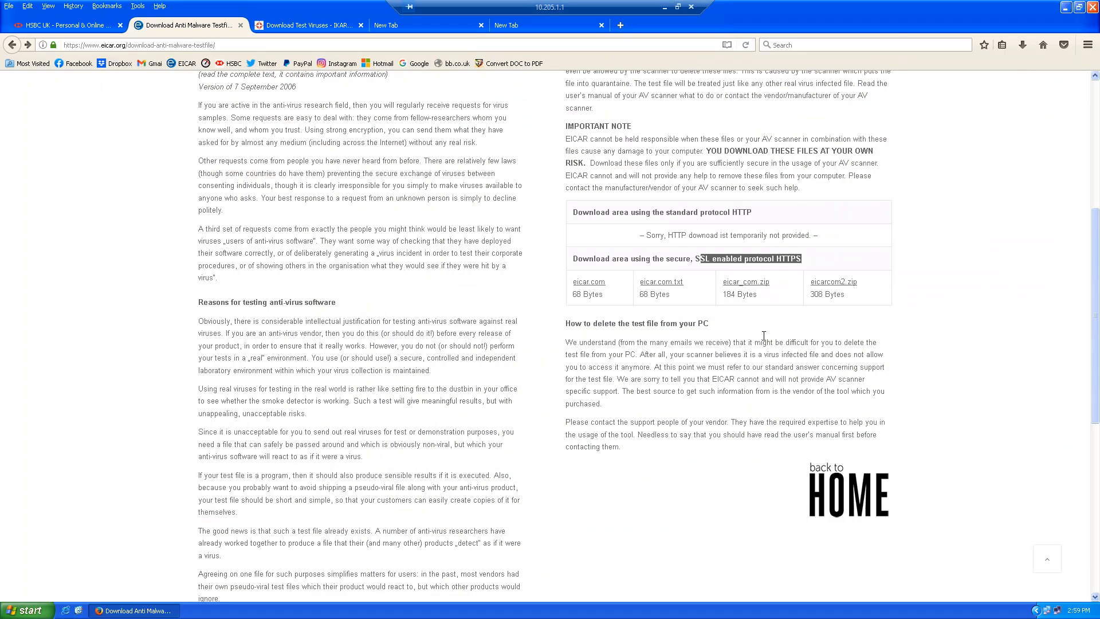
Step: Review the HTTP download notice on the EICAR page, and request eicar.com over HTTPS again without saving it
{"action": "left_click_drag", "start_coordinate": [655, 234], "coordinate": [763, 237]}
{"action": "left_click", "coordinate": [772, 238]}
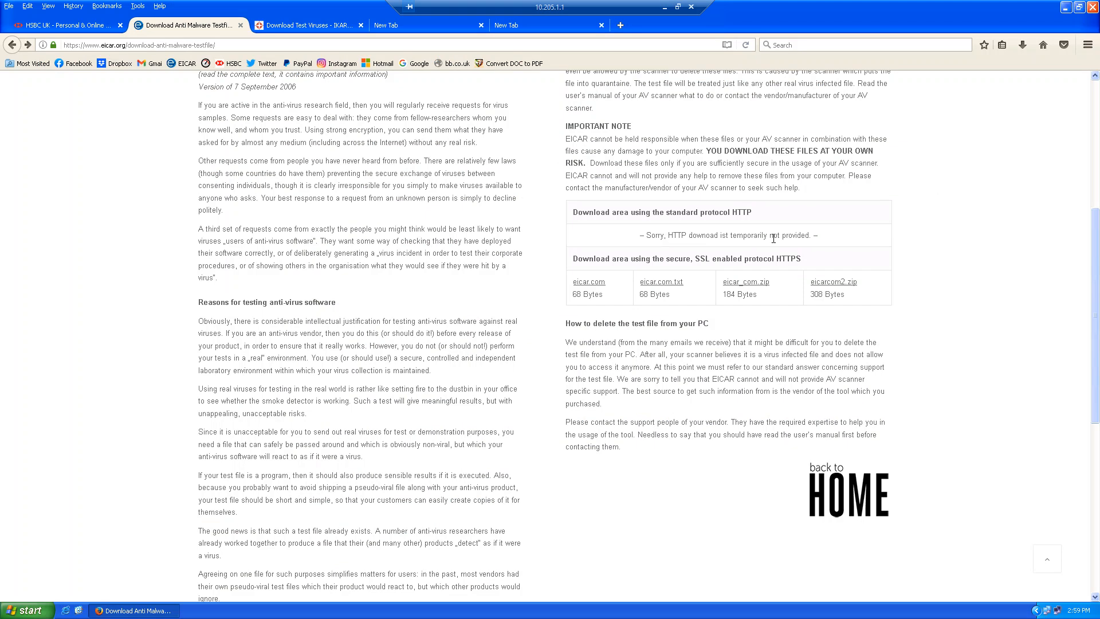
{"action": "left_click", "coordinate": [585, 282]}
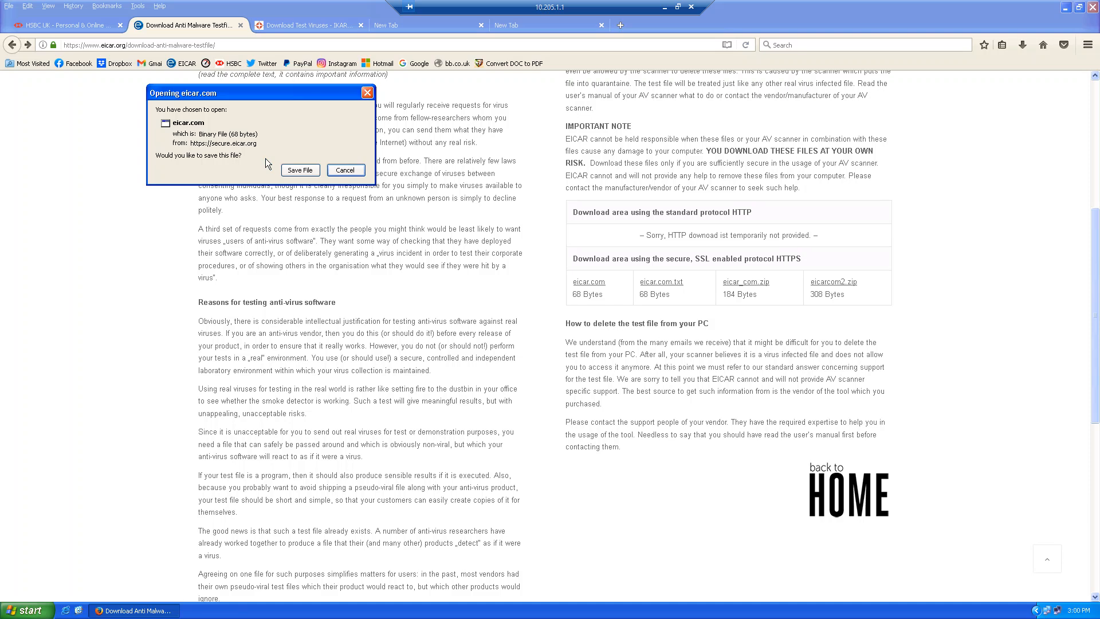
{"action": "left_click", "coordinate": [334, 173]}
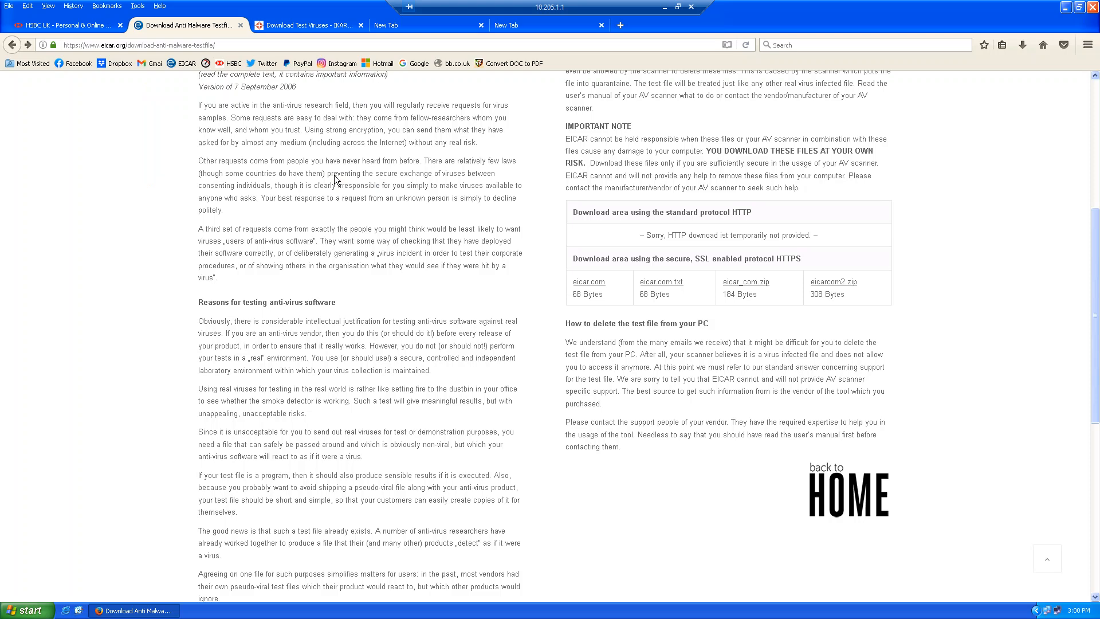
Step: Switch to the Edge browser and look through the FortiGate Device Certificate workbook and the firewall policy list
{"action": "key", "text": "alt+Tab"}
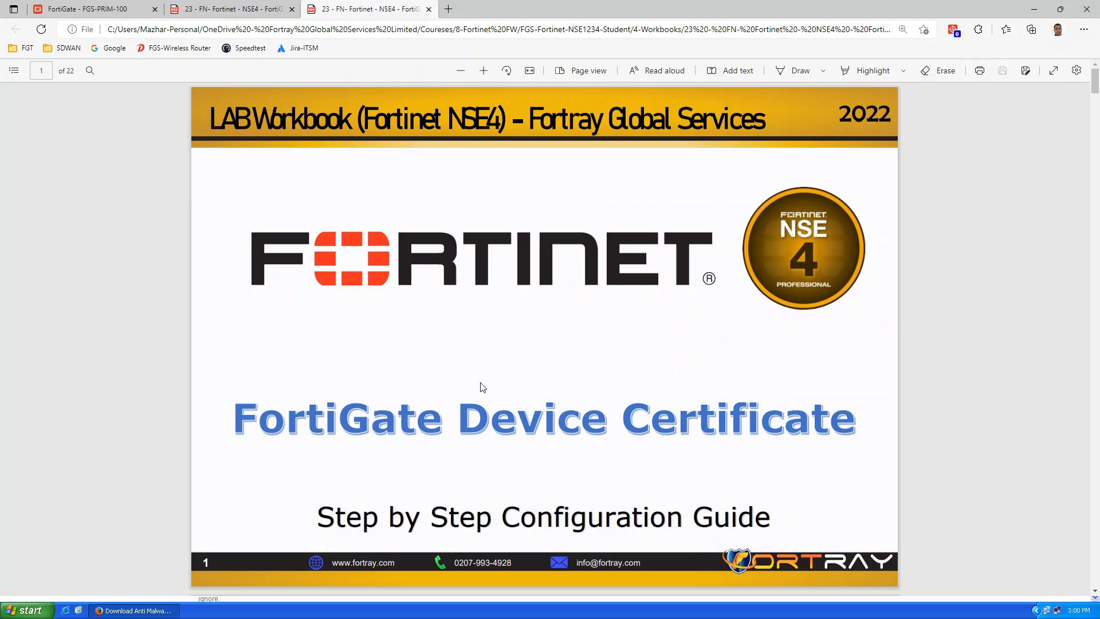
{"action": "left_click", "coordinate": [204, 6]}
{"action": "left_click", "coordinate": [133, 10]}
{"action": "left_click", "coordinate": [229, 8]}
{"action": "left_click", "coordinate": [343, 10]}
{"action": "scroll", "coordinate": [532, 355], "scroll_direction": "down", "scroll_amount": 5}
{"action": "scroll", "coordinate": [531, 355], "scroll_direction": "down", "scroll_amount": 2}
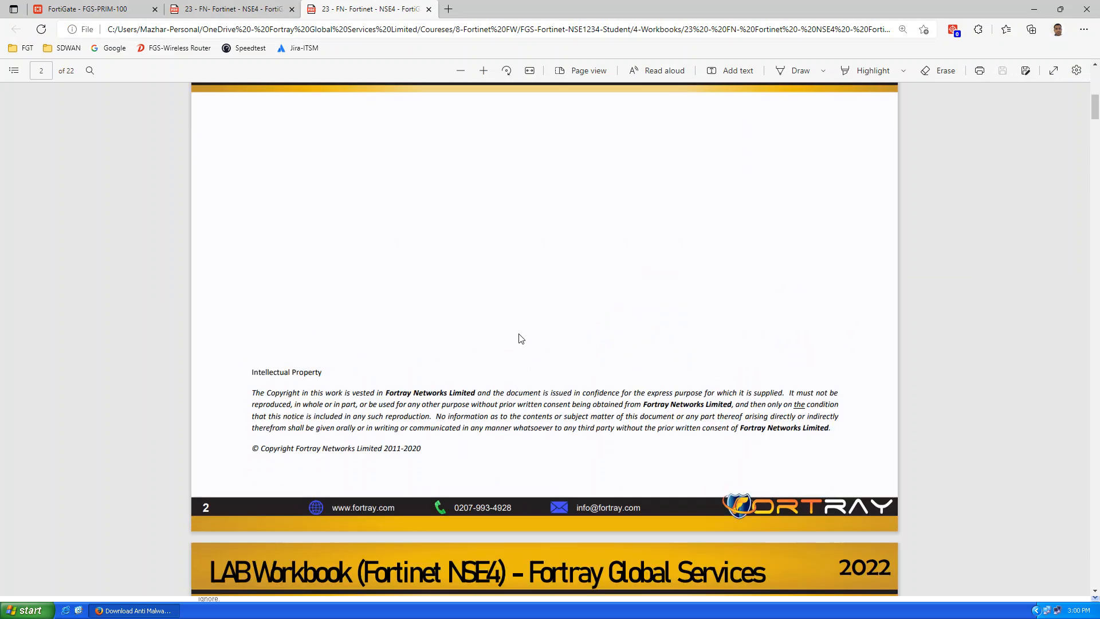
{"action": "left_click", "coordinate": [237, 9]}
{"action": "left_click", "coordinate": [126, 9]}
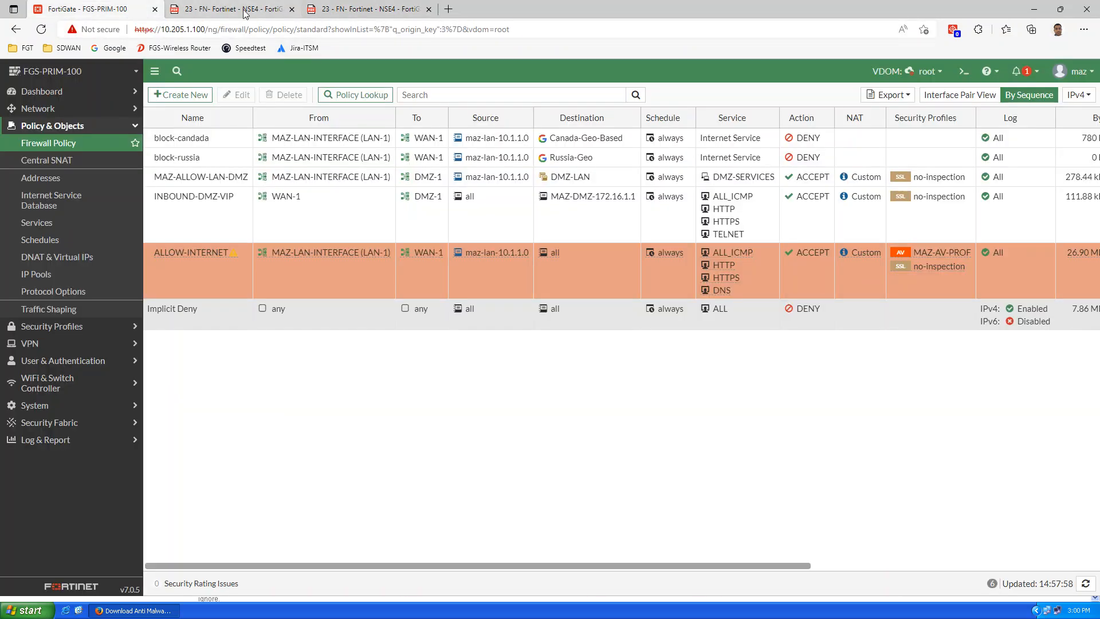
{"action": "left_click", "coordinate": [367, 9]}
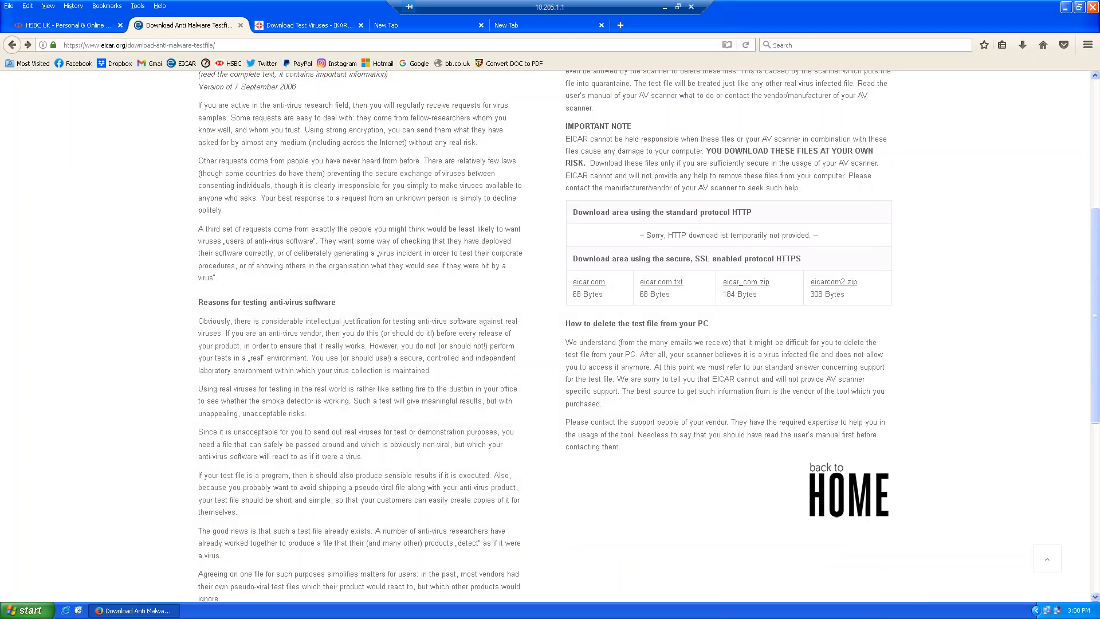
Step: Leave the remote session, return to the FortiGate firewall policies, and examine the warning on the ALLOW-INTERNET policy
{"action": "left_click", "coordinate": [18, 24]}
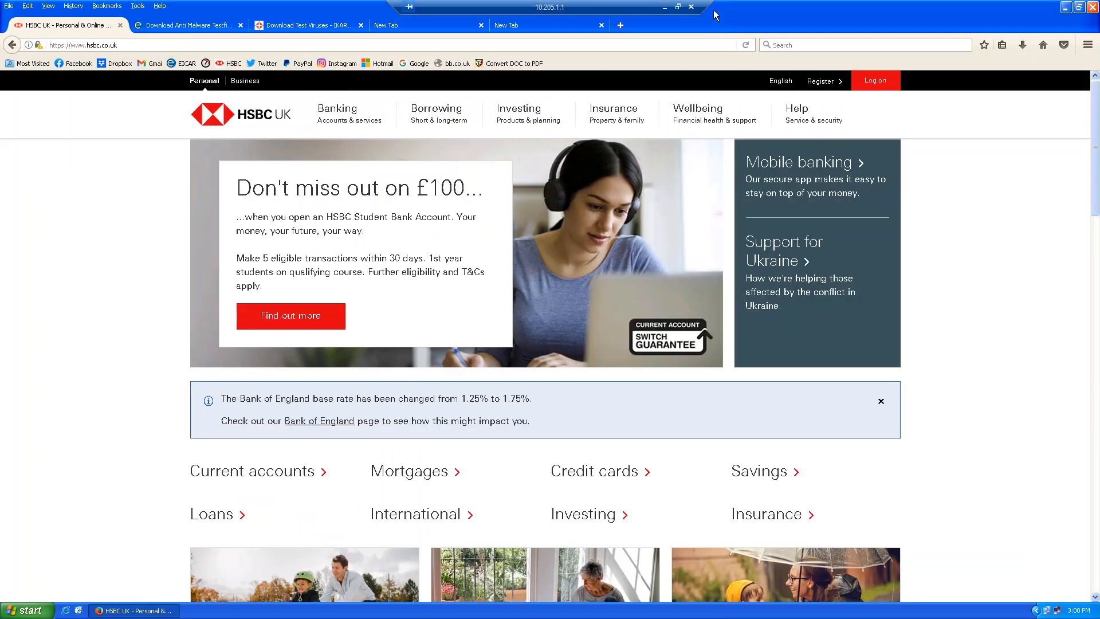
{"action": "left_click", "coordinate": [666, 9]}
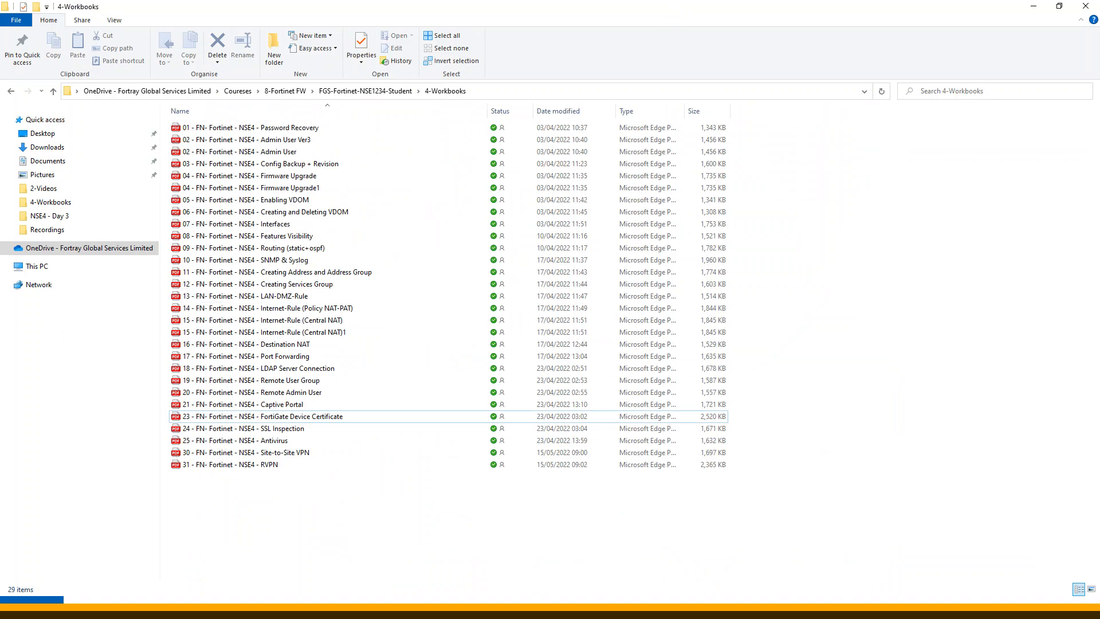
{"action": "key", "text": "Return"}
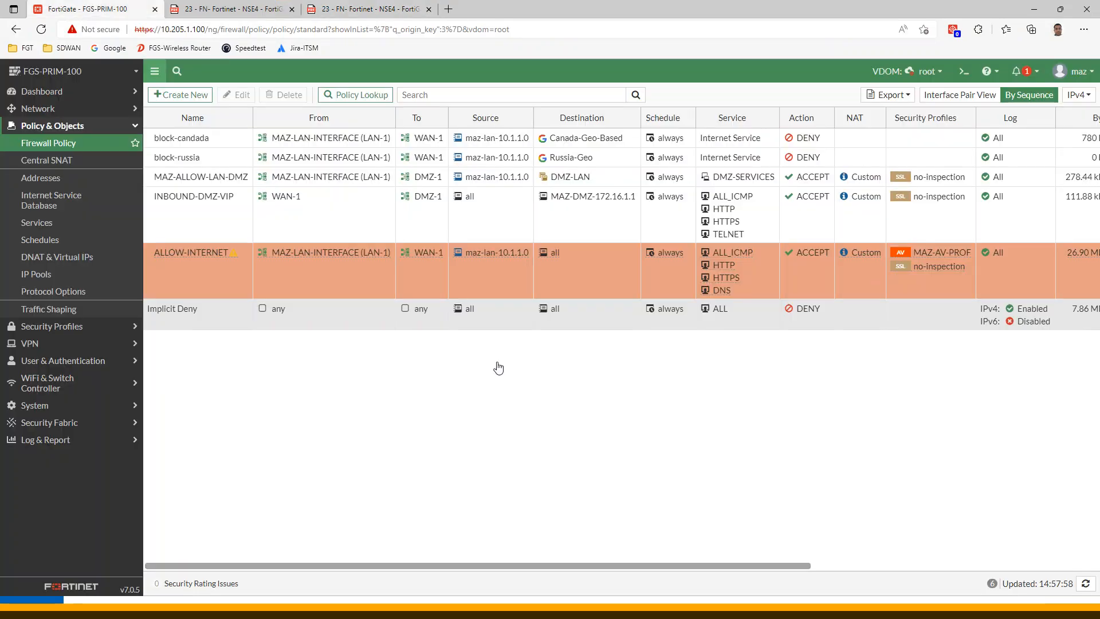
{"action": "left_click", "coordinate": [378, 287]}
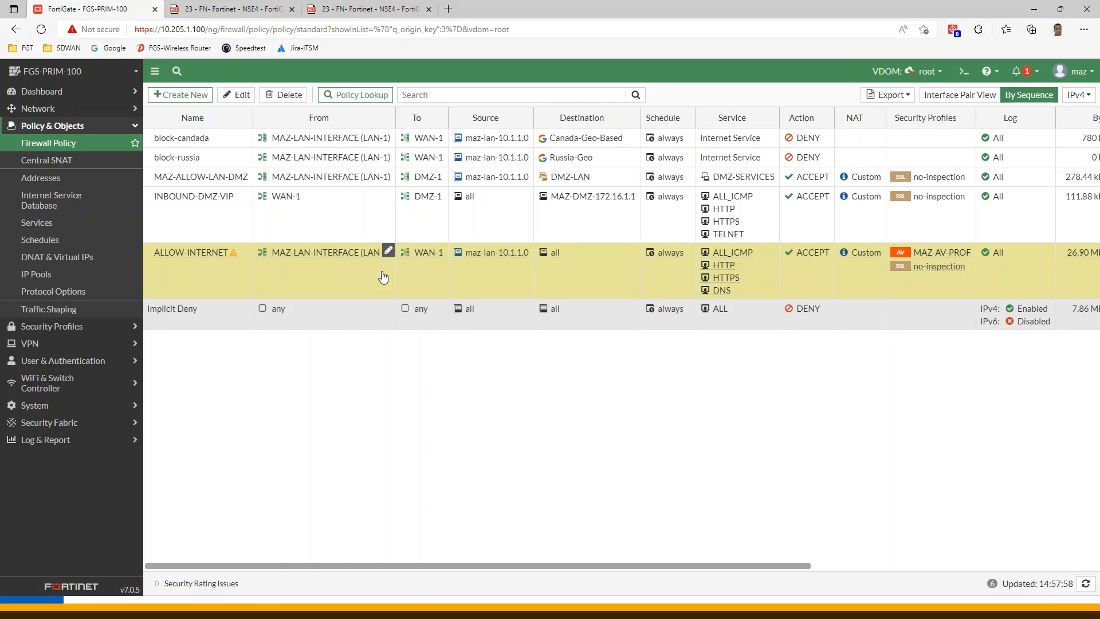
{"action": "mouse_move", "coordinate": [230, 250]}
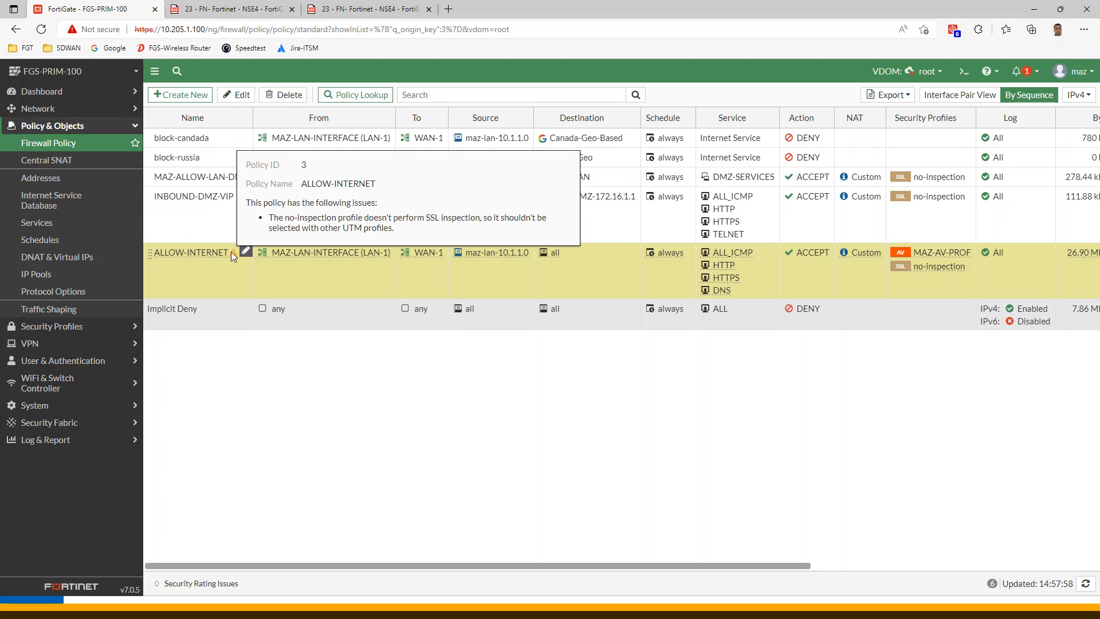
Step: Edit the ALLOW-INTERNET policy, set its SSL Inspection profile to no-inspection, and save the policy
{"action": "left_click", "coordinate": [248, 102]}
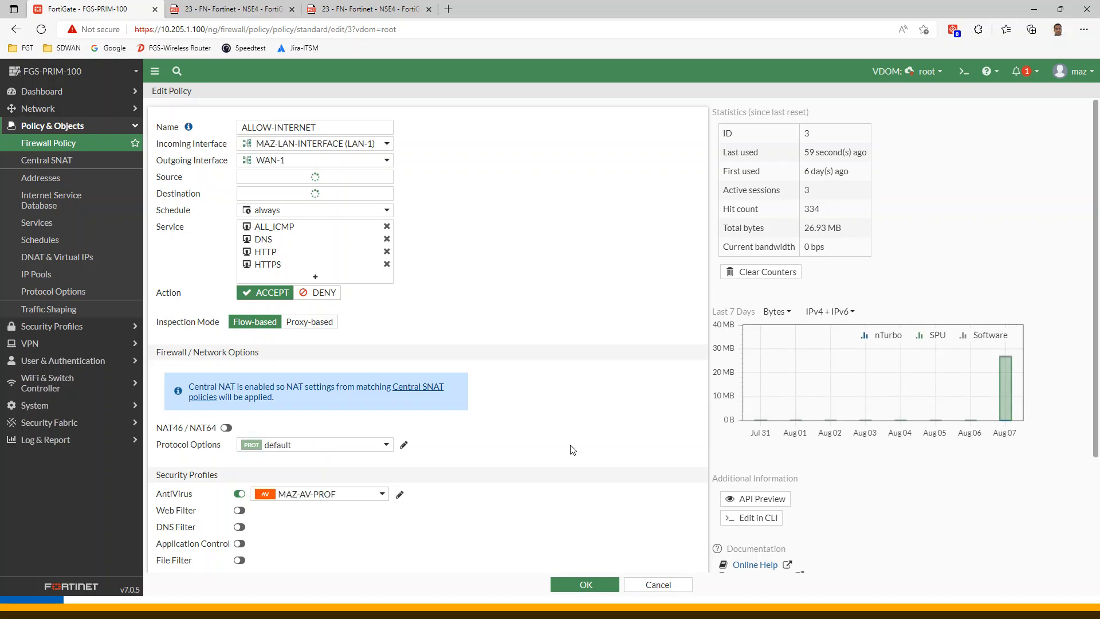
{"action": "scroll", "coordinate": [572, 450], "scroll_direction": "down", "scroll_amount": 3}
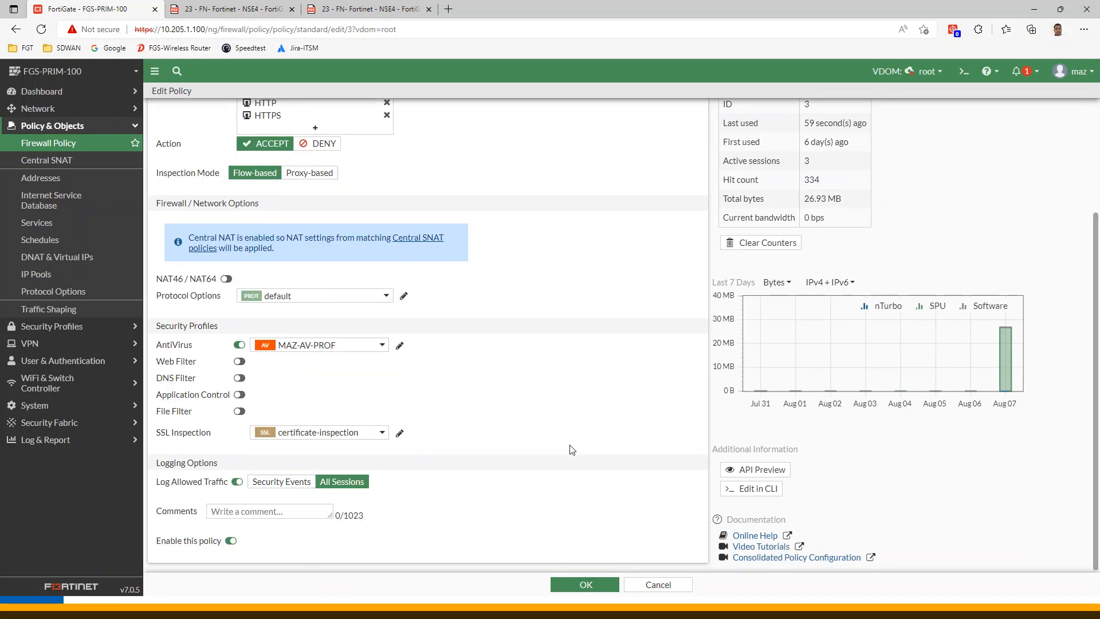
{"action": "left_click", "coordinate": [325, 437]}
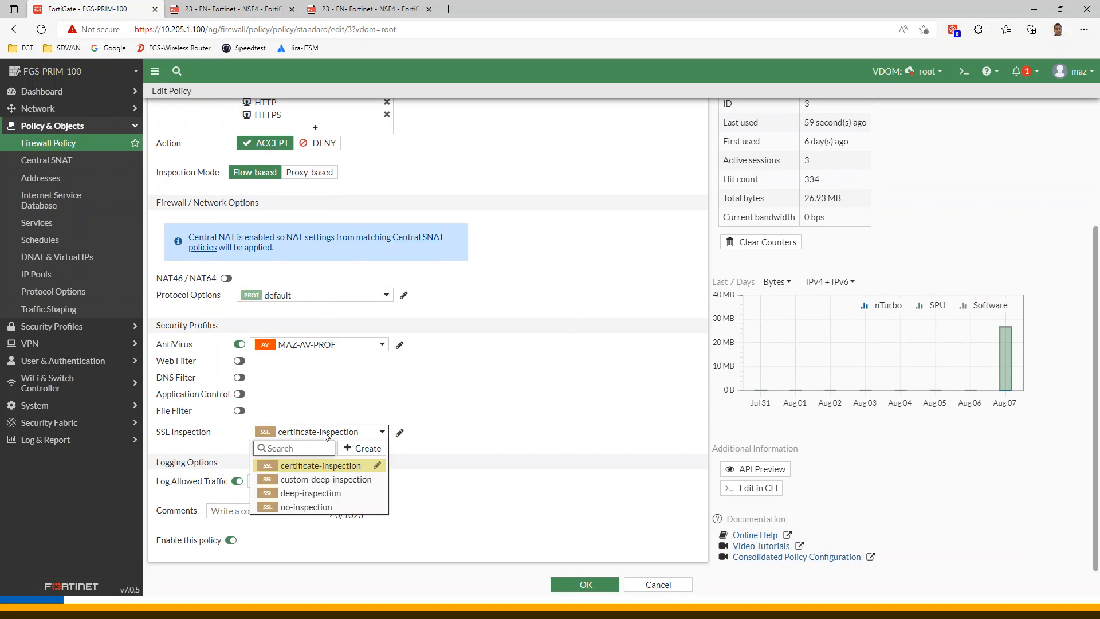
{"action": "left_click", "coordinate": [312, 508]}
{"action": "left_click", "coordinate": [584, 584]}
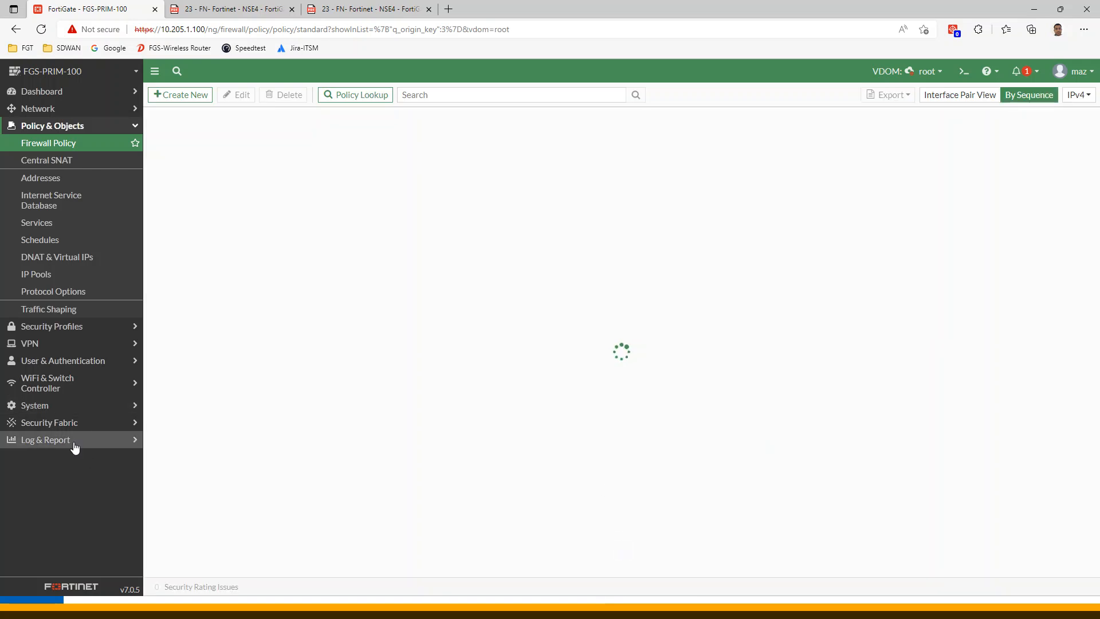
Step: Open the Forward Traffic log and remove its source address filter
{"action": "left_click", "coordinate": [72, 441]}
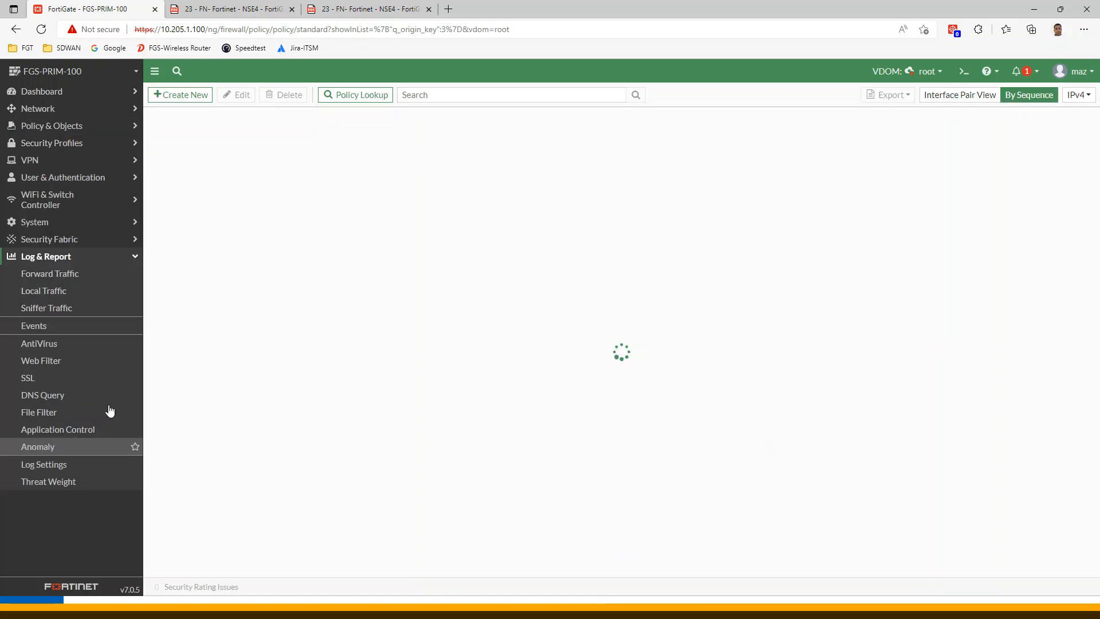
{"action": "left_click", "coordinate": [54, 276]}
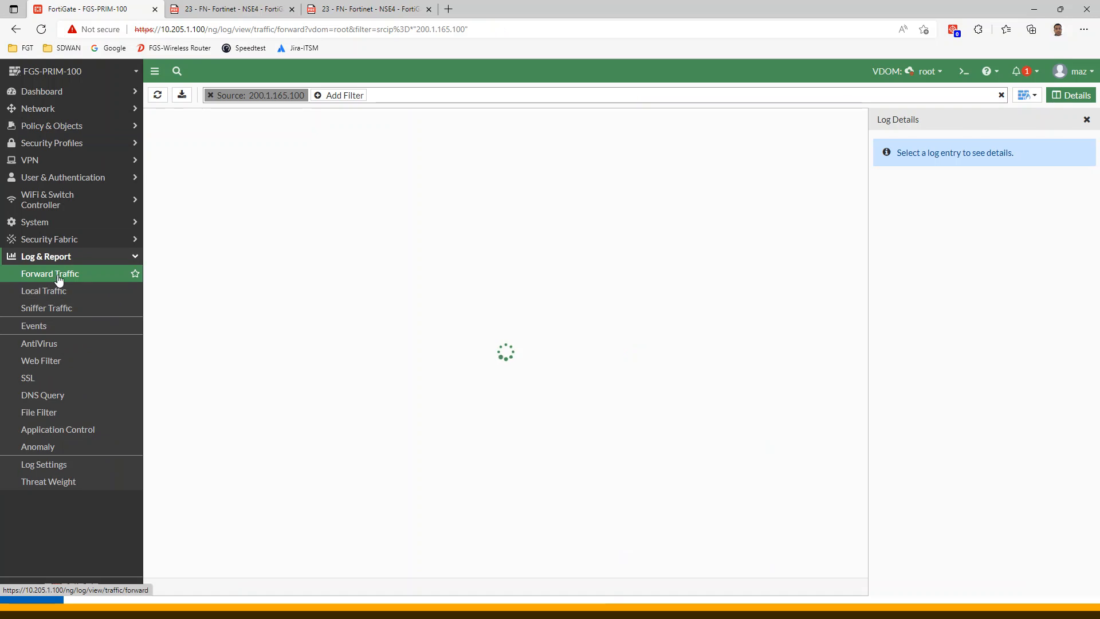
{"action": "left_click", "coordinate": [210, 96]}
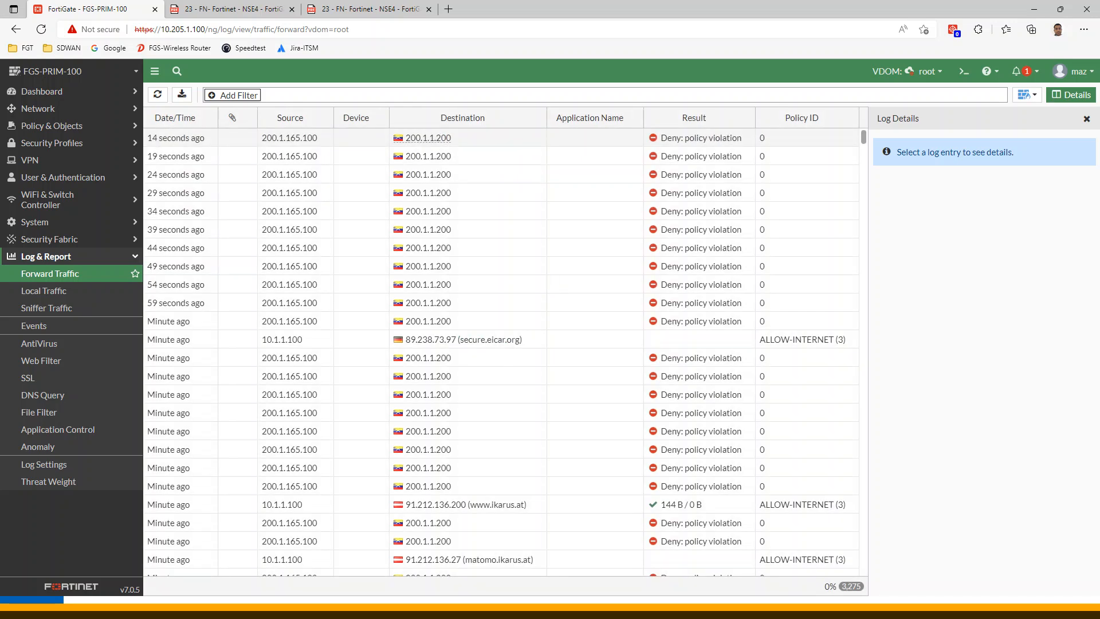
Step: Examine the log details of the session to secure.eicar.org, including its application control, action and security sections
{"action": "left_click", "coordinate": [550, 340]}
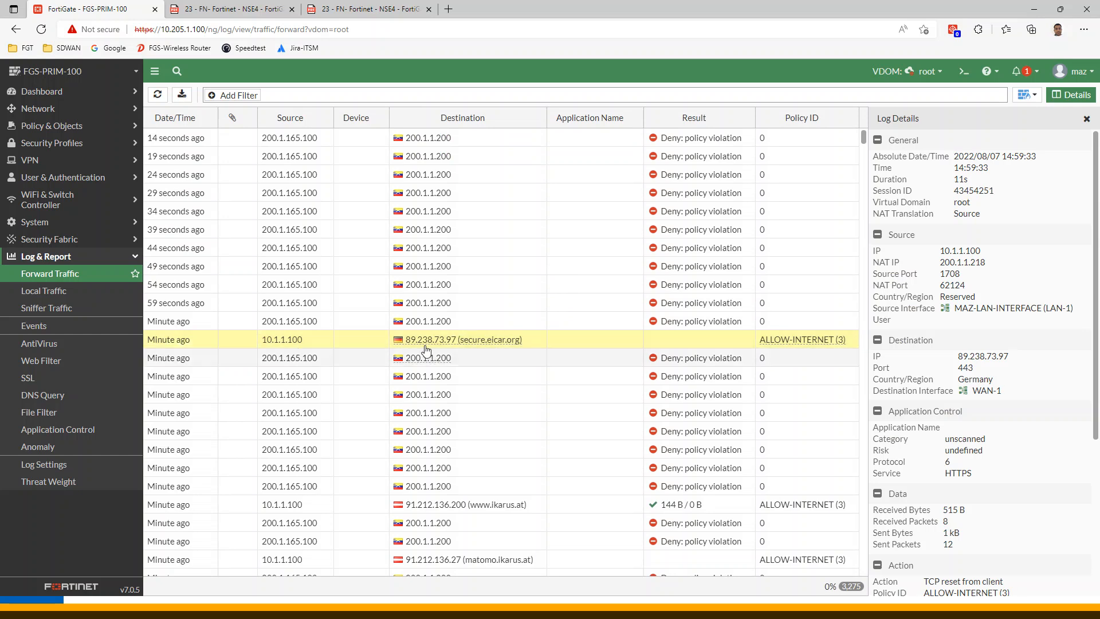
{"action": "scroll", "coordinate": [1007, 419], "scroll_direction": "down", "scroll_amount": 4}
{"action": "scroll", "coordinate": [1006, 419], "scroll_direction": "up", "scroll_amount": 3}
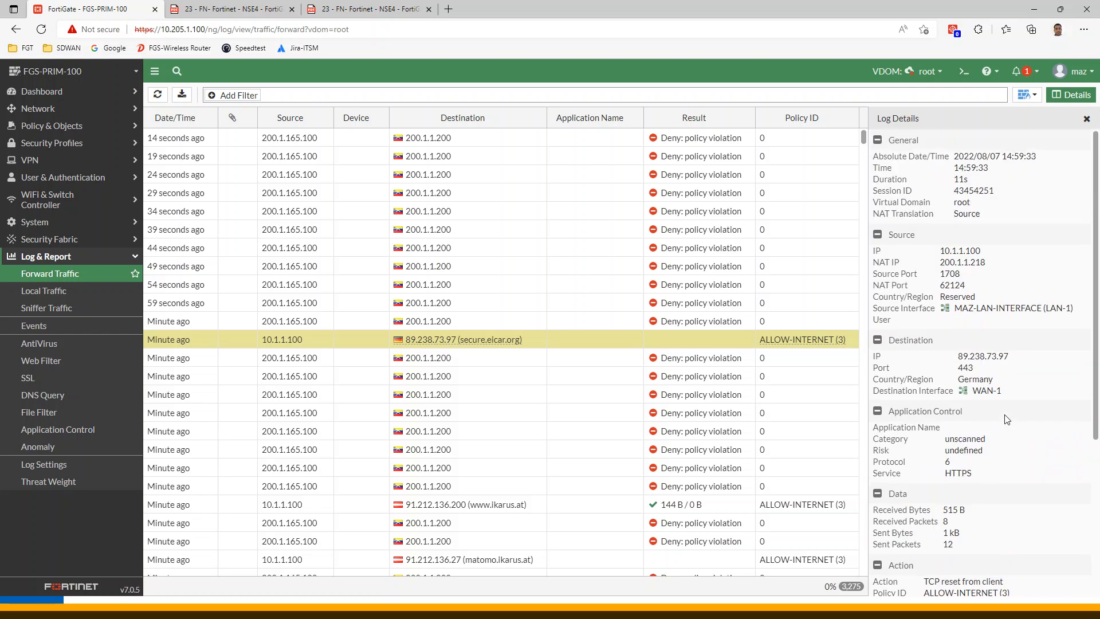
{"action": "scroll", "coordinate": [999, 415], "scroll_direction": "down", "scroll_amount": 4}
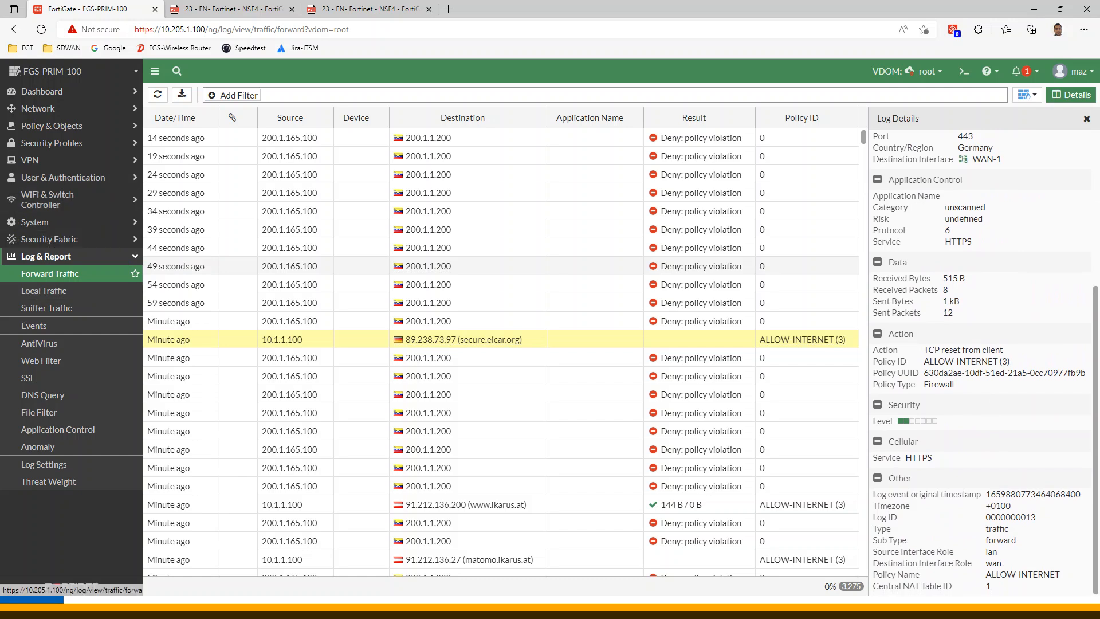
Step: Return to the firewall policy list and select the ALLOW-INTERNET policy
{"action": "left_click", "coordinate": [61, 133]}
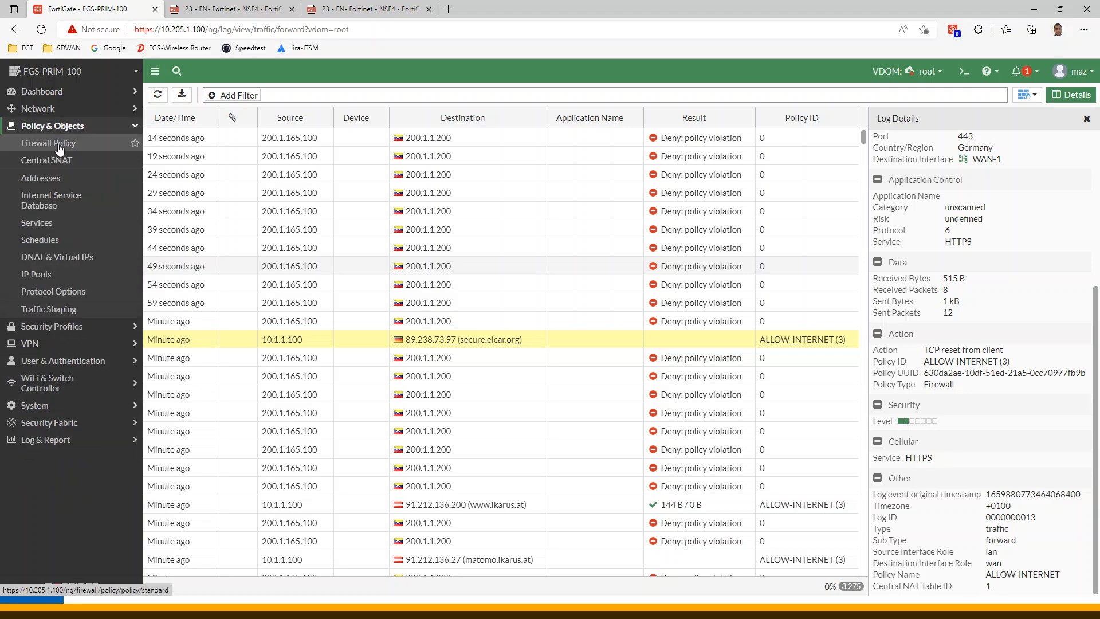
{"action": "left_click", "coordinate": [60, 146]}
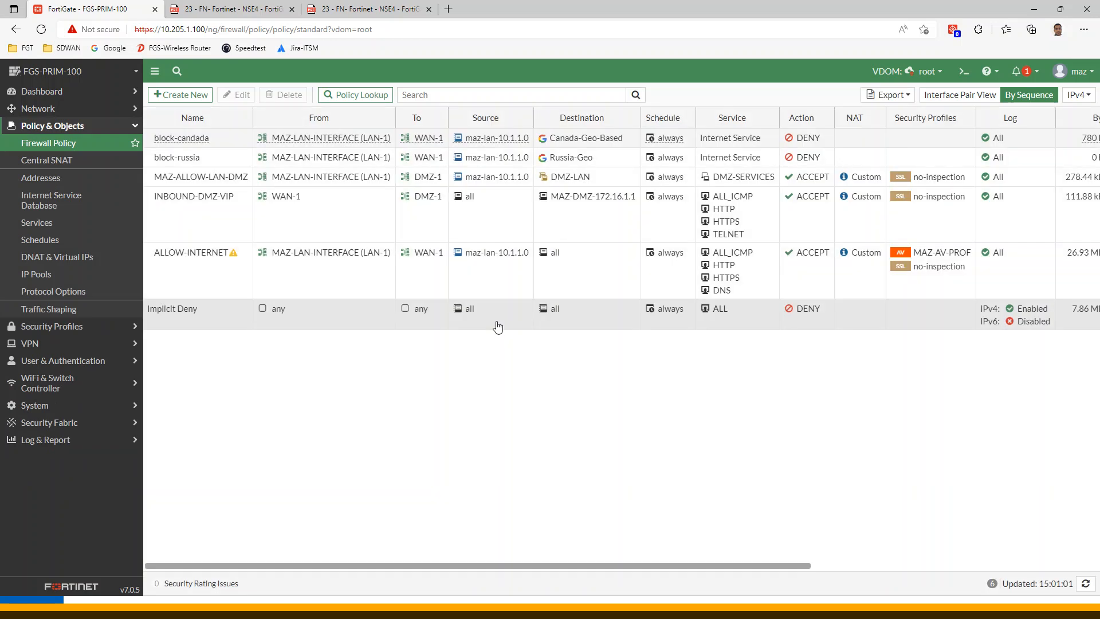
{"action": "left_click", "coordinate": [504, 289]}
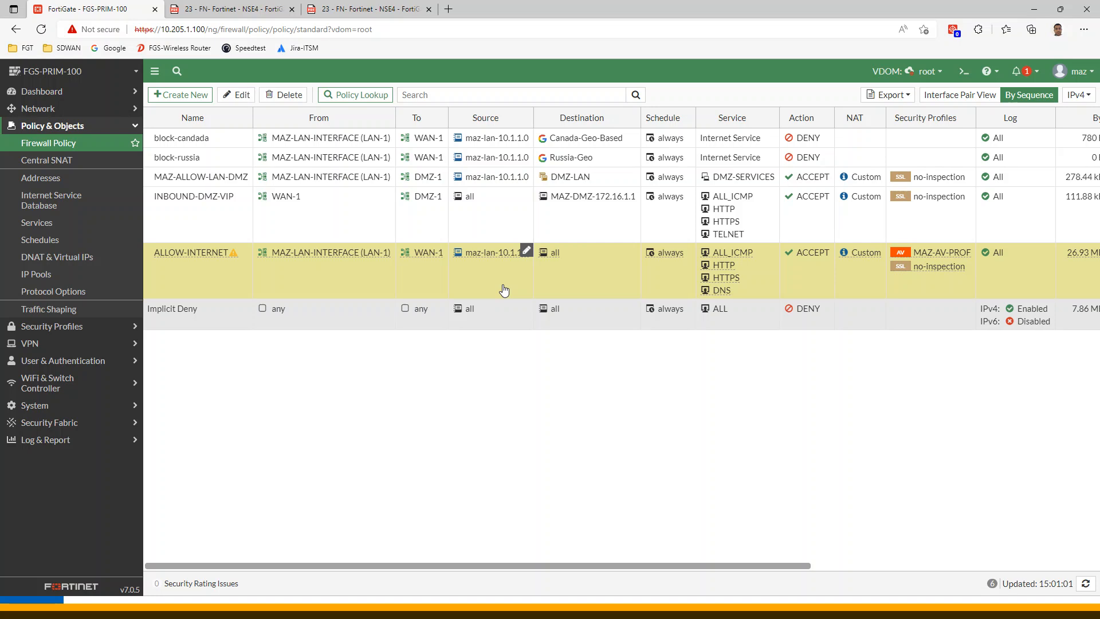